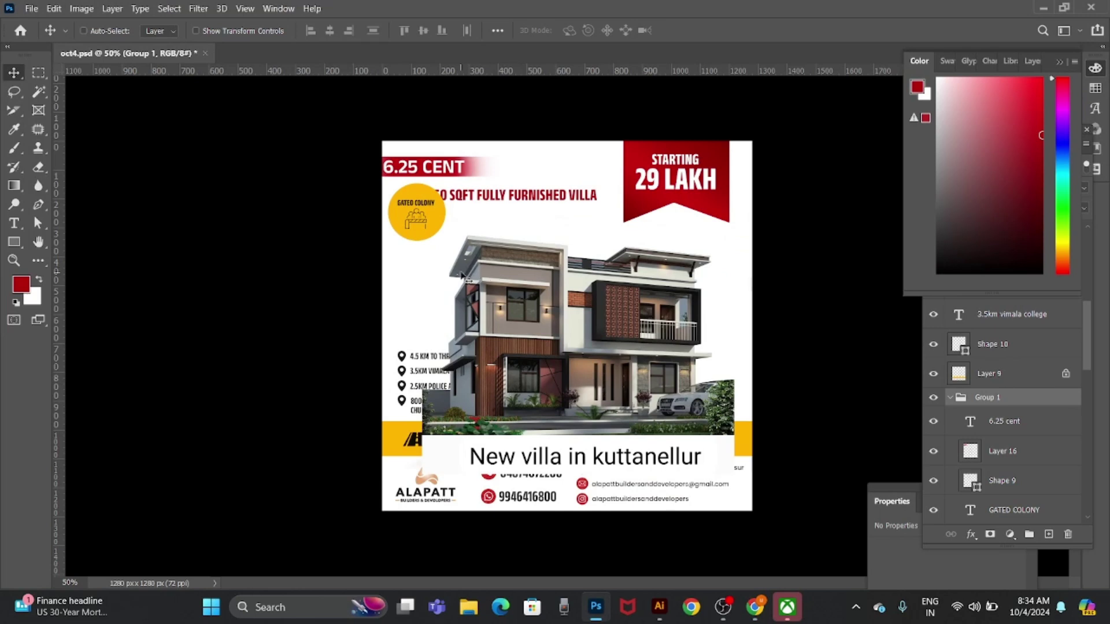
- Delete the white 'New villa in kuttanellur' caption band at the flyer's bottom
right_click(628, 475)
left_click(653, 451)
key("m")
left_click_drag(751, 501, 345, 434)
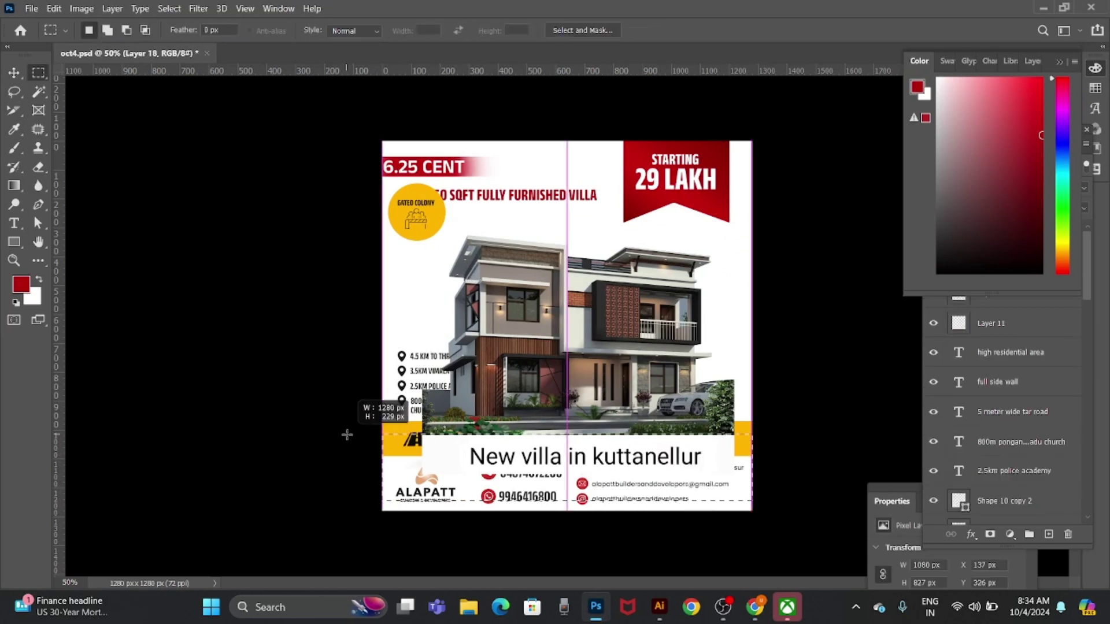
key("Delete")
key("ctrl+d")
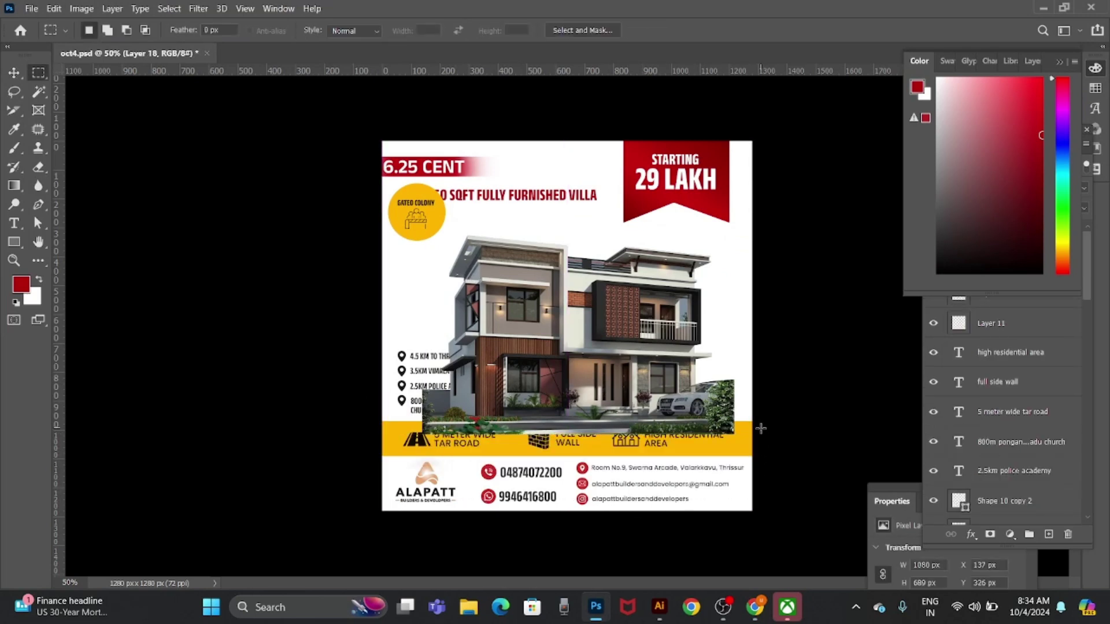
key("b")
- Scale the house image down slightly with Free Transform
key("ctrl+t")
left_click_drag(734, 434, 711, 418)
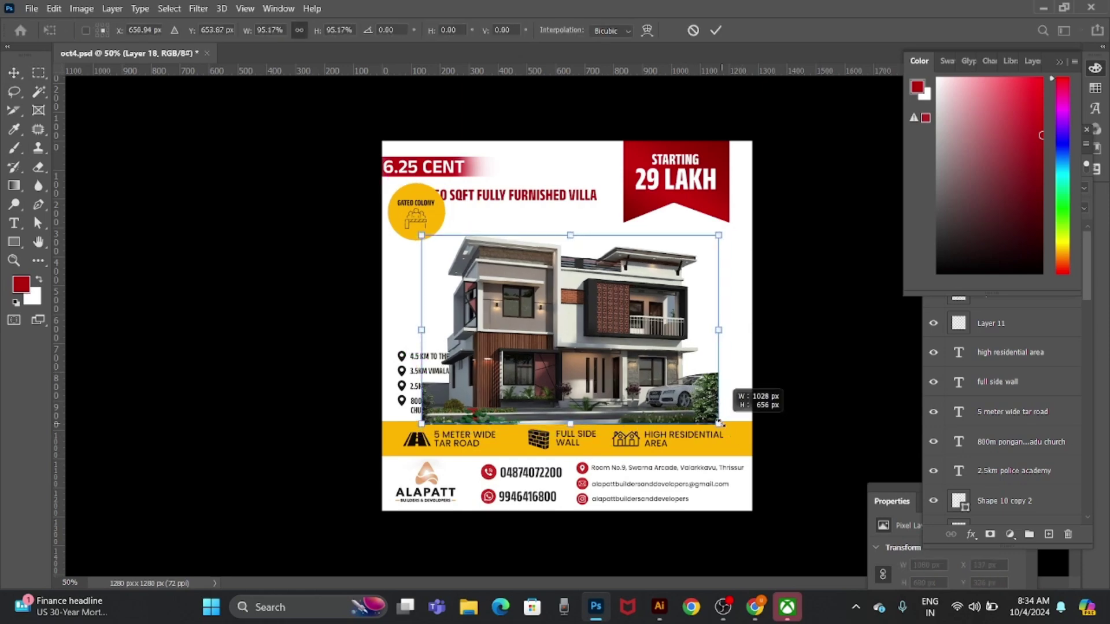
key("Return")
key("p")
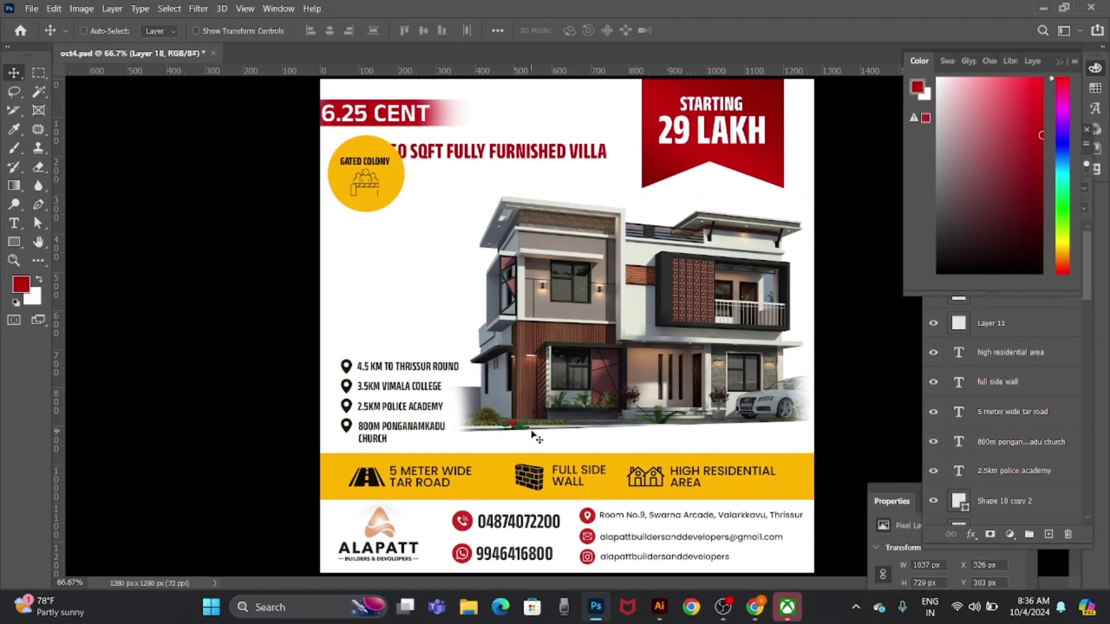
- Delete the red price banner layer
right_click(758, 158)
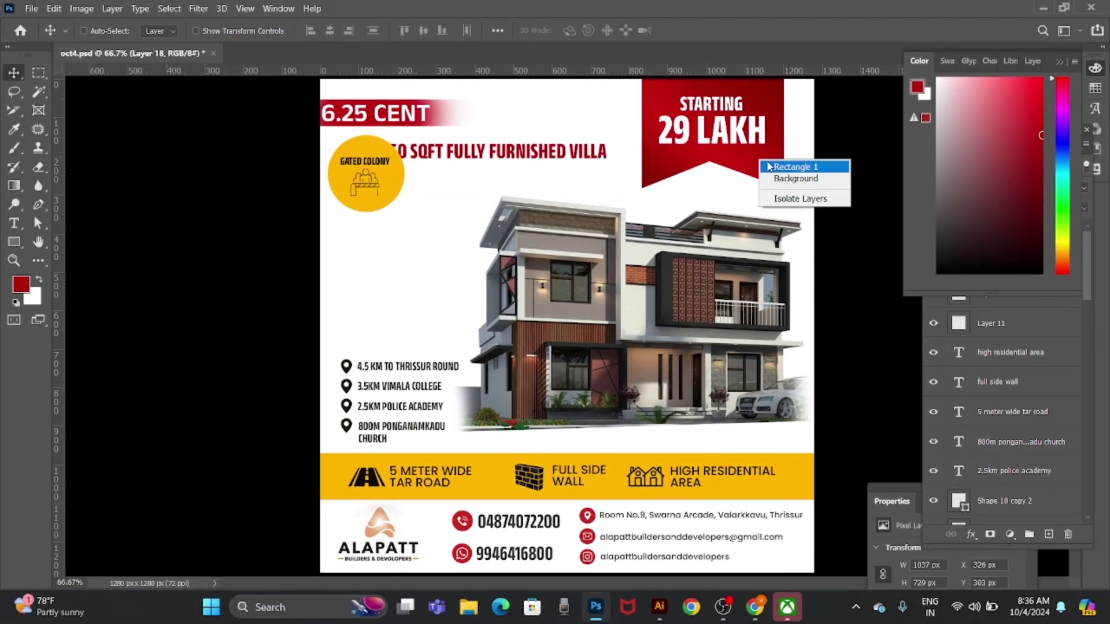
left_click(768, 166)
key("Delete")
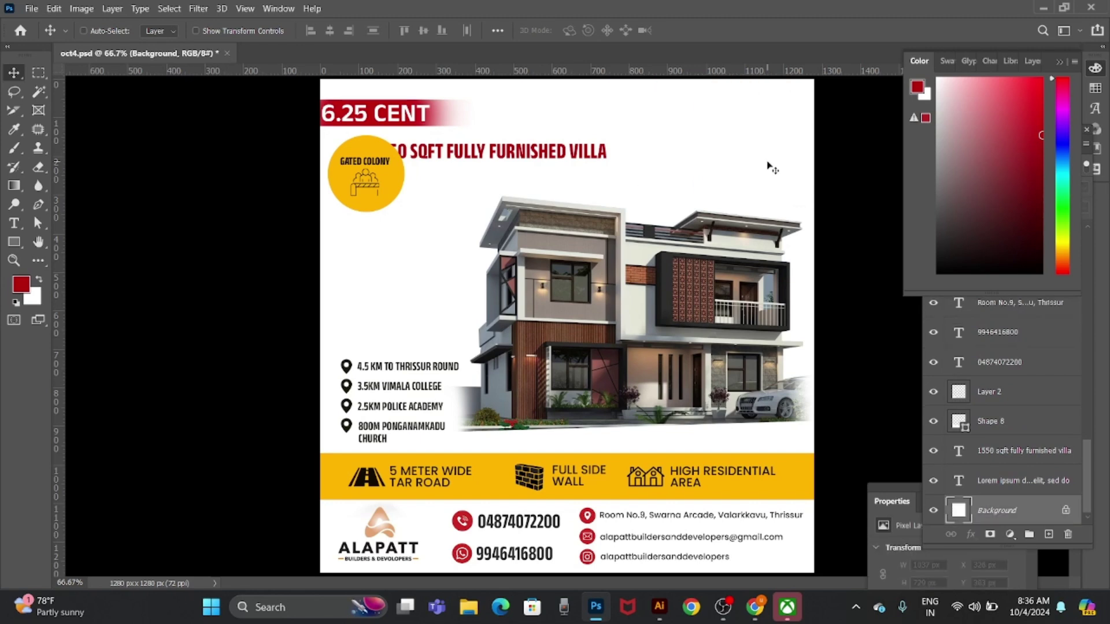
- Draw a red diagonal shape from above the yellow strip past the top-right corner
key("p")
left_click(445, 457)
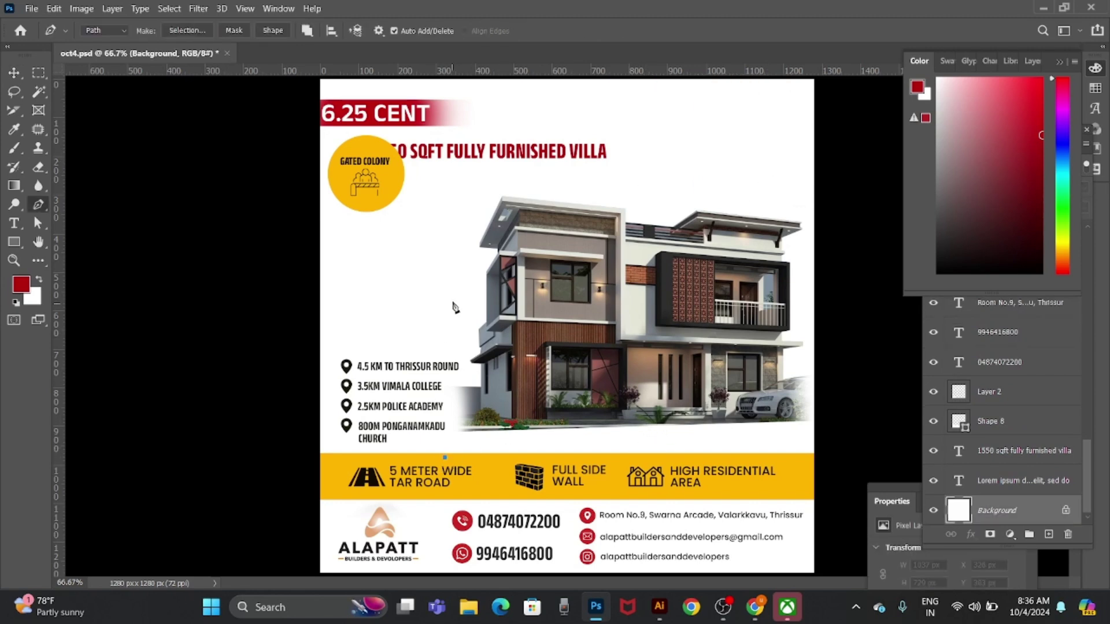
left_click(104, 30)
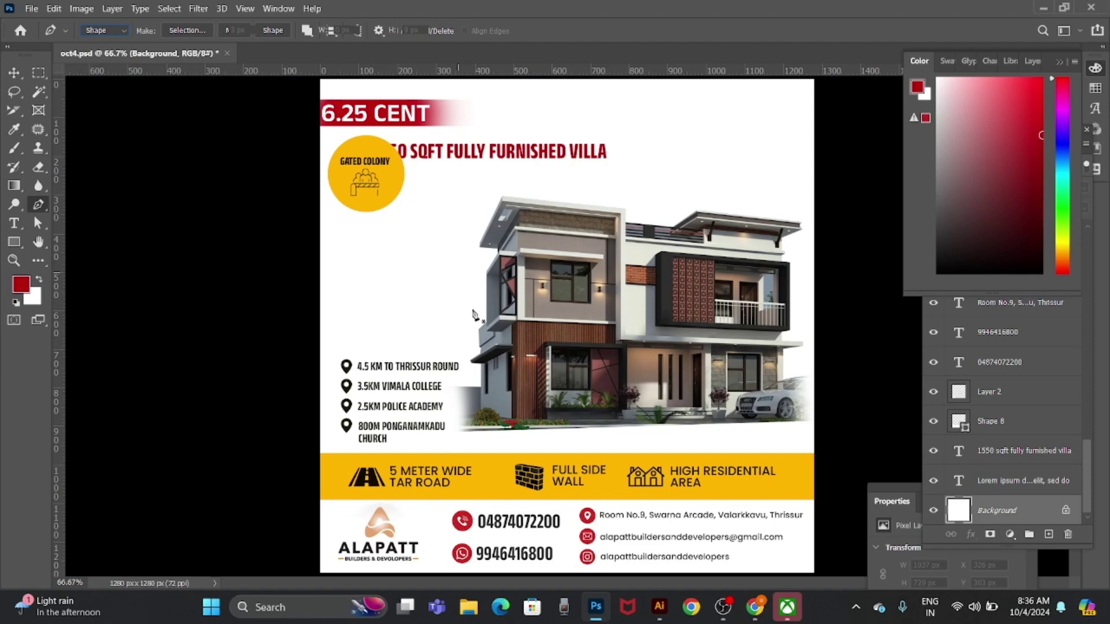
left_click(443, 449)
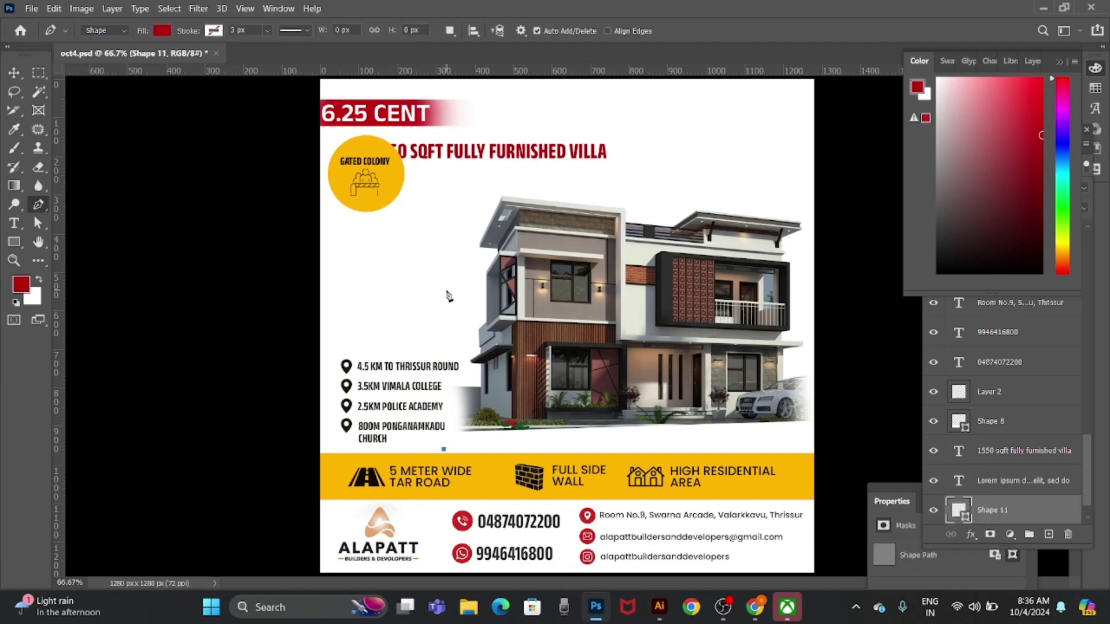
left_click(444, 293)
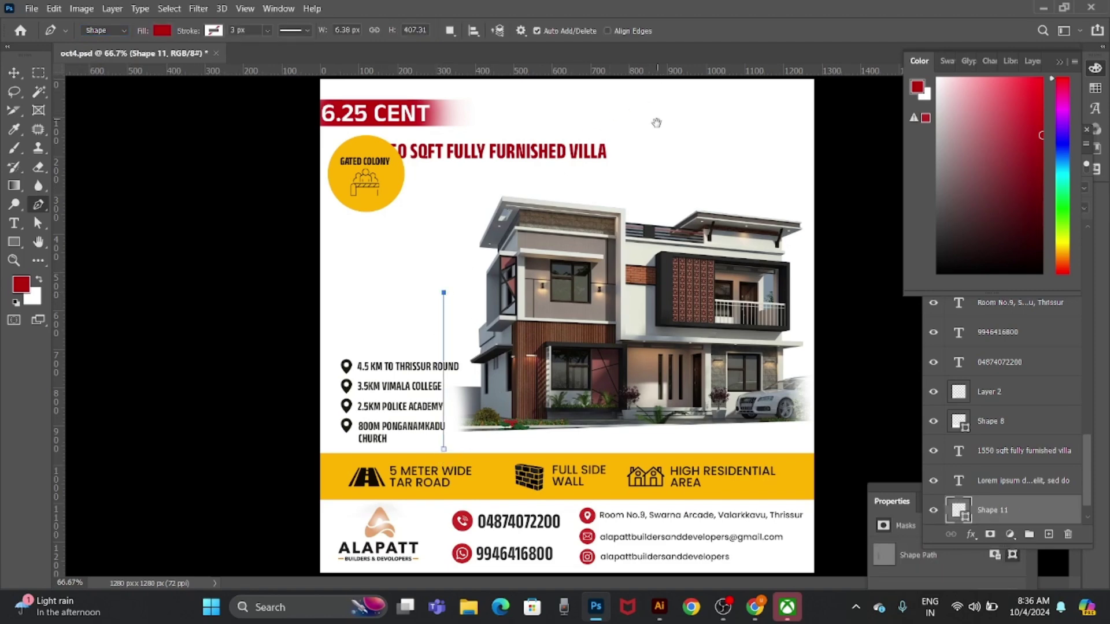
key("ctrl+minus")
left_click(683, 118)
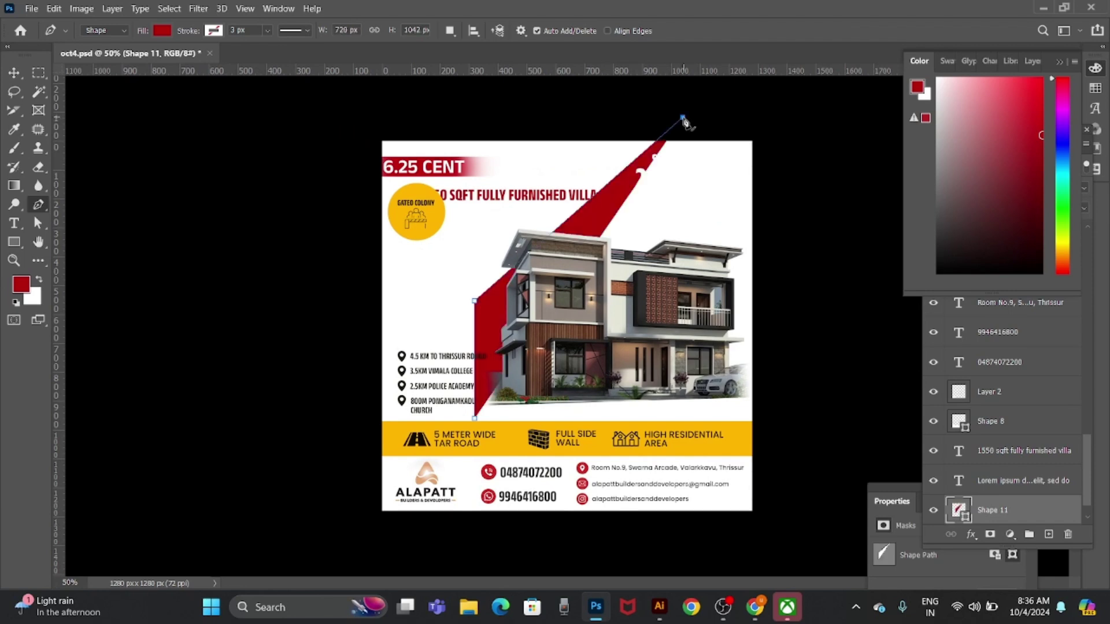
left_click(789, 102)
left_click(784, 427)
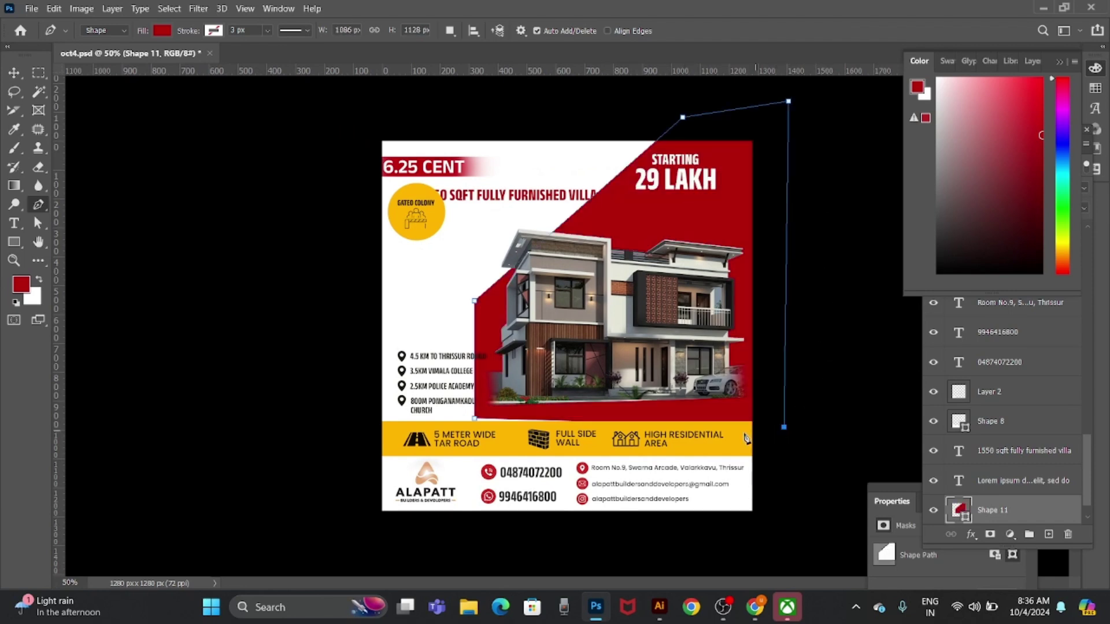
key("a")
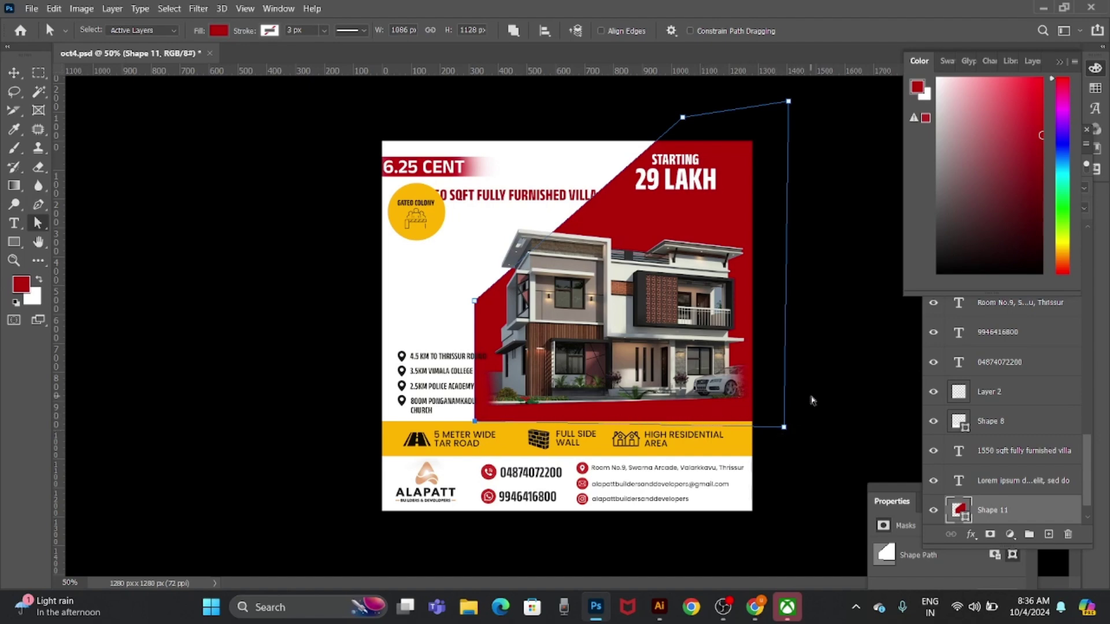
key("v")
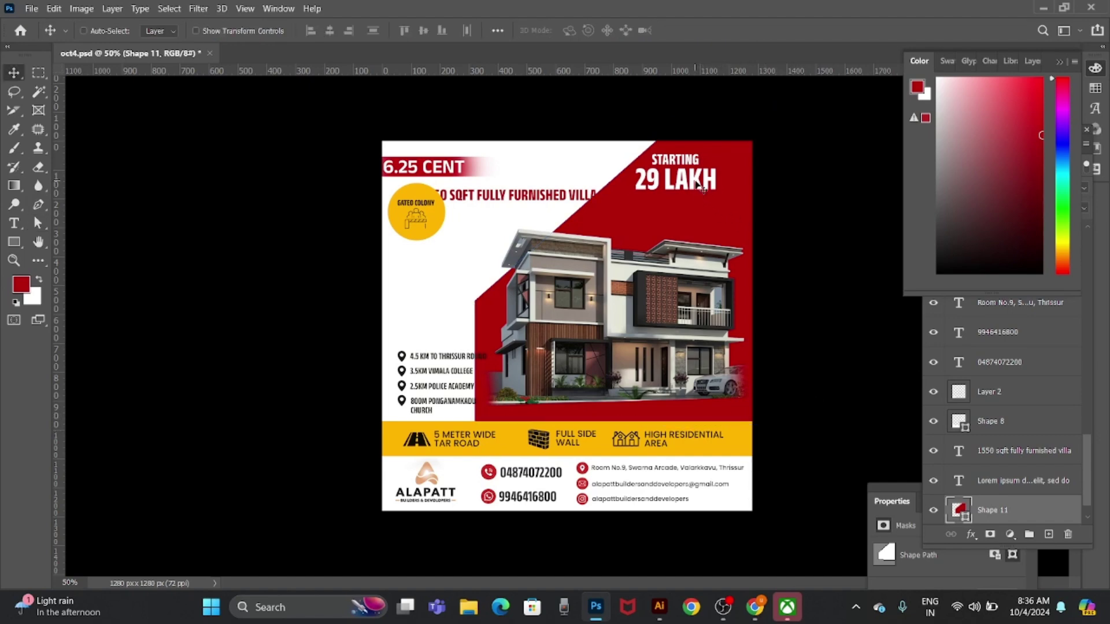
- Copy the 4.5 cent land text from the WhatsApp Web chat
right_click(699, 184)
key("alt+Tab")
left_click(919, 15)
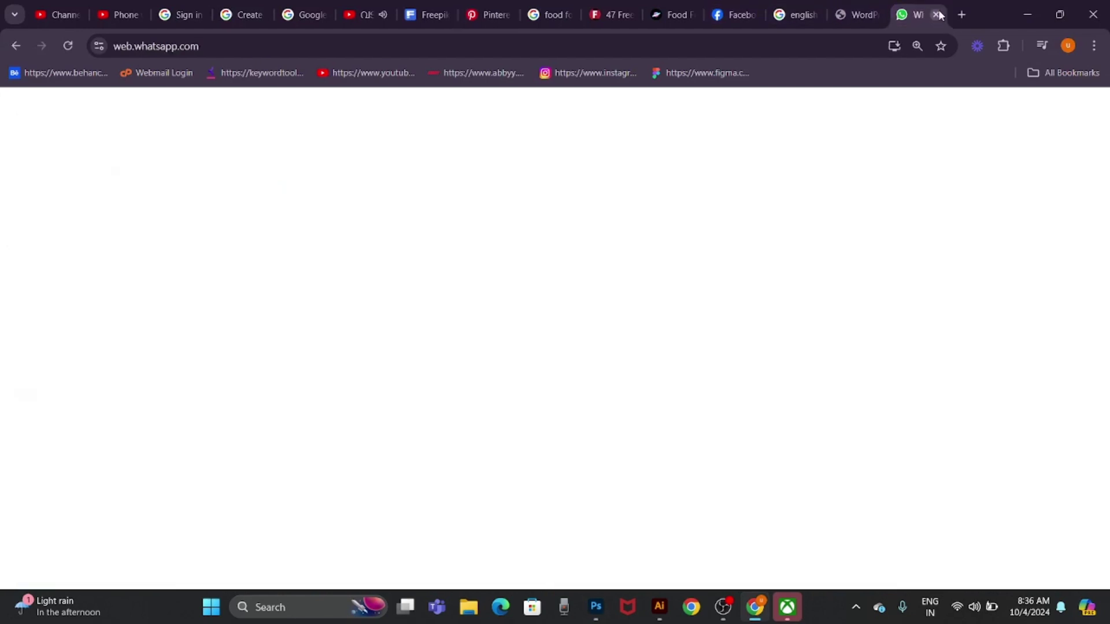
left_click(1073, 115)
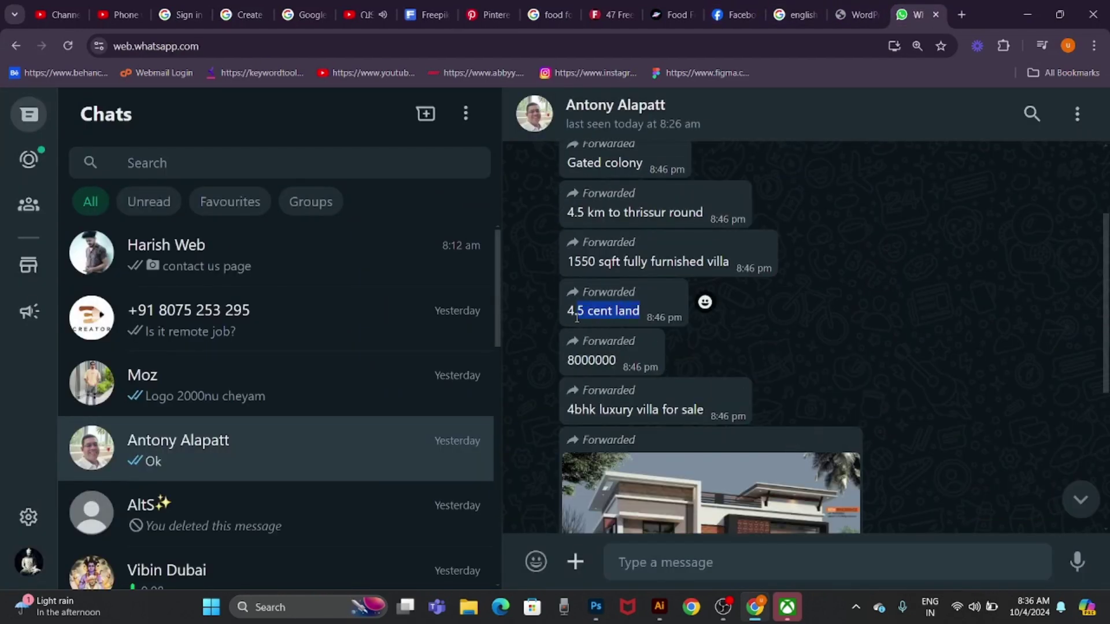
left_click_drag(642, 313, 561, 321)
key("alt+Tab")
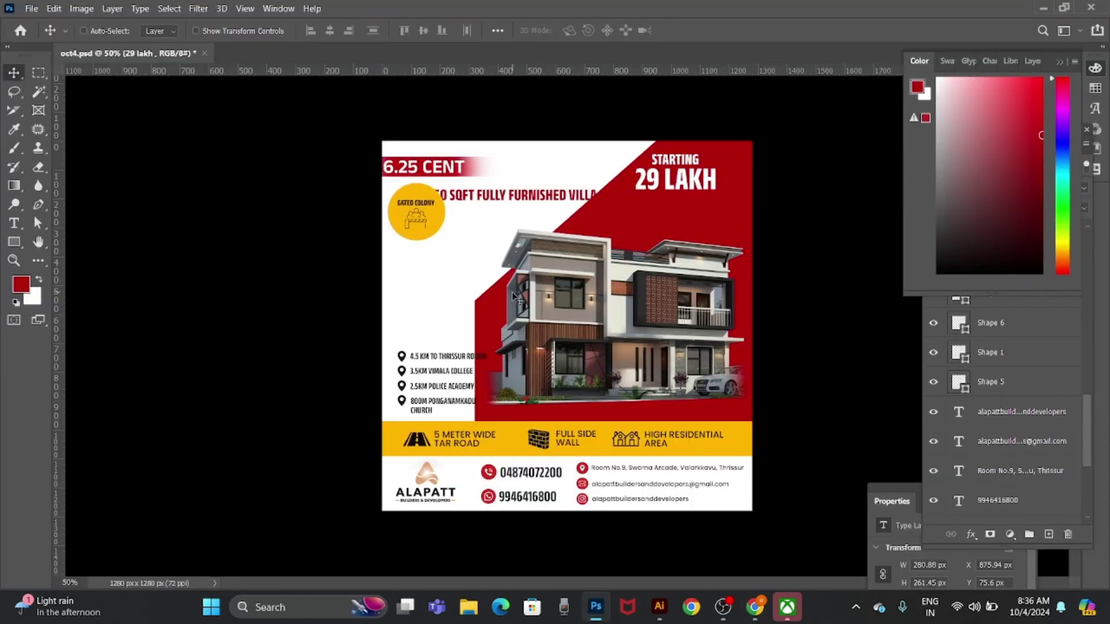
- Replace the 6.25 CENT text with the pasted 4.5 CENT LAND, bold at 65 pt
double_click(450, 169)
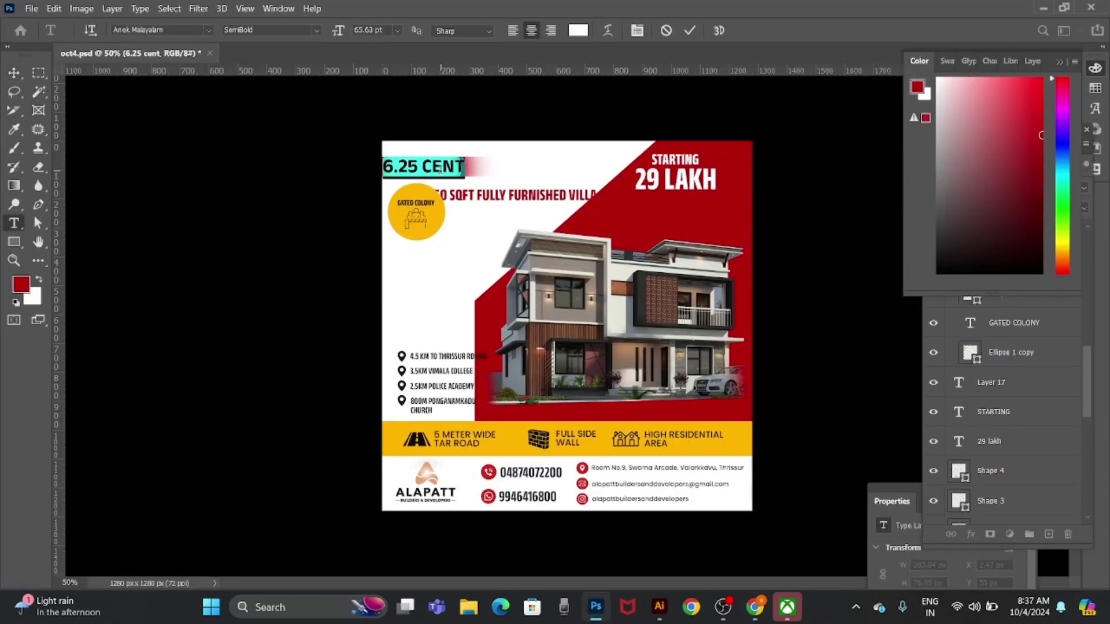
key("ctrl+v")
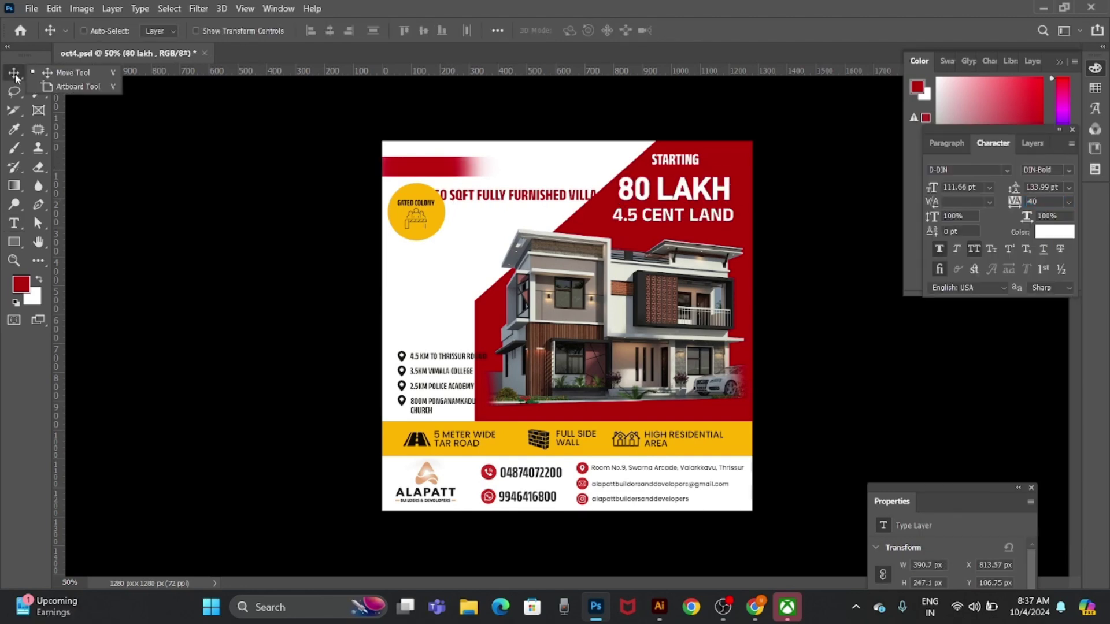
double_click(696, 211)
left_click(1006, 170)
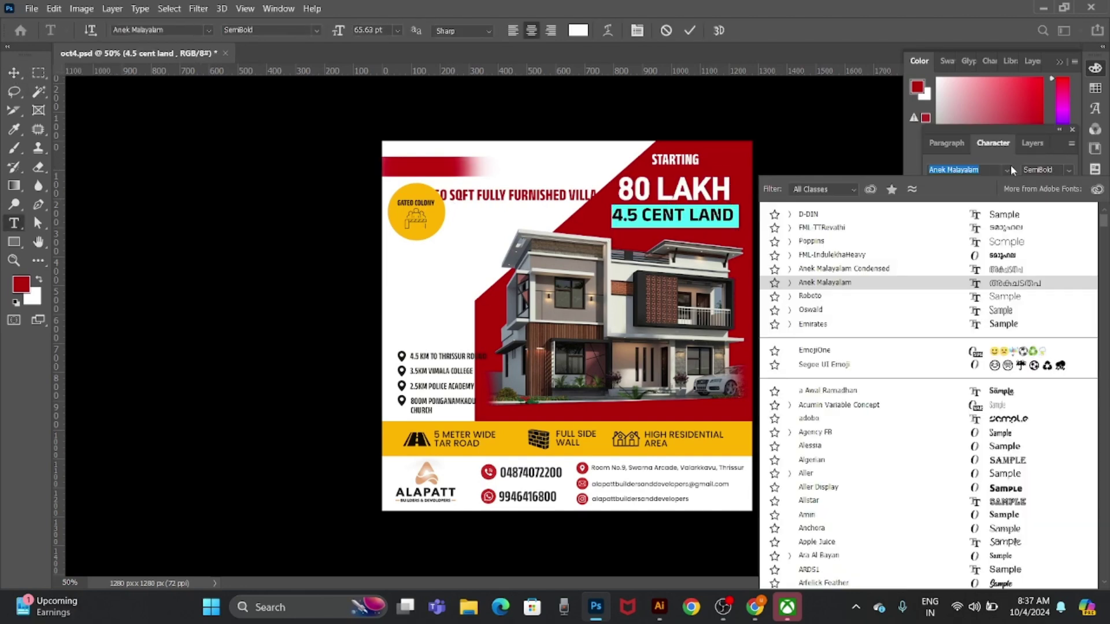
left_click(1040, 169)
key("Down")
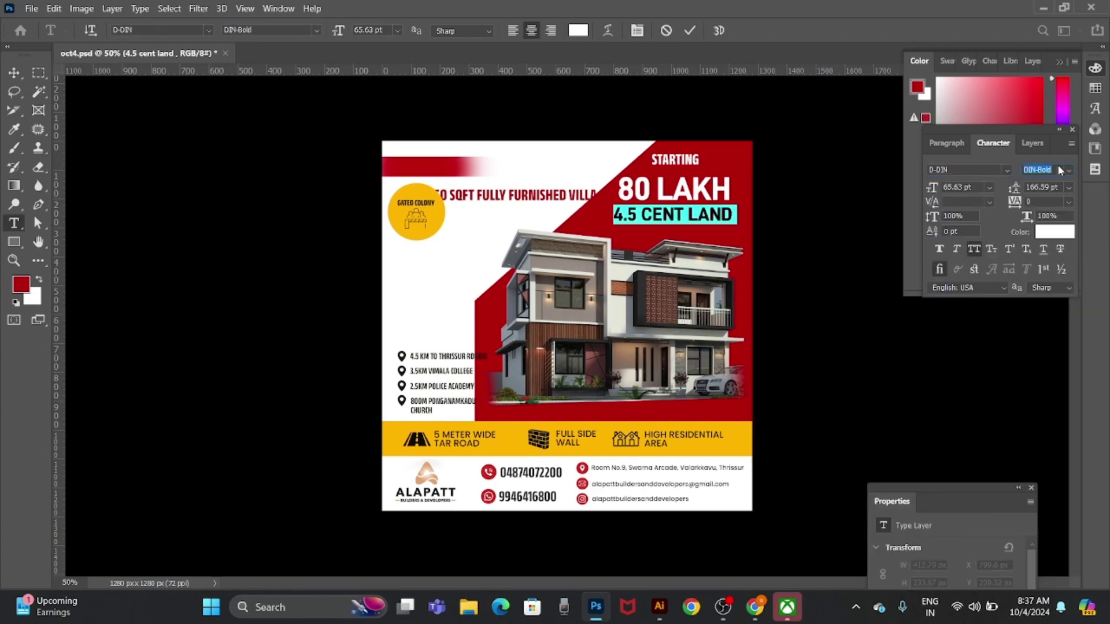
double_click(957, 188)
type("70")
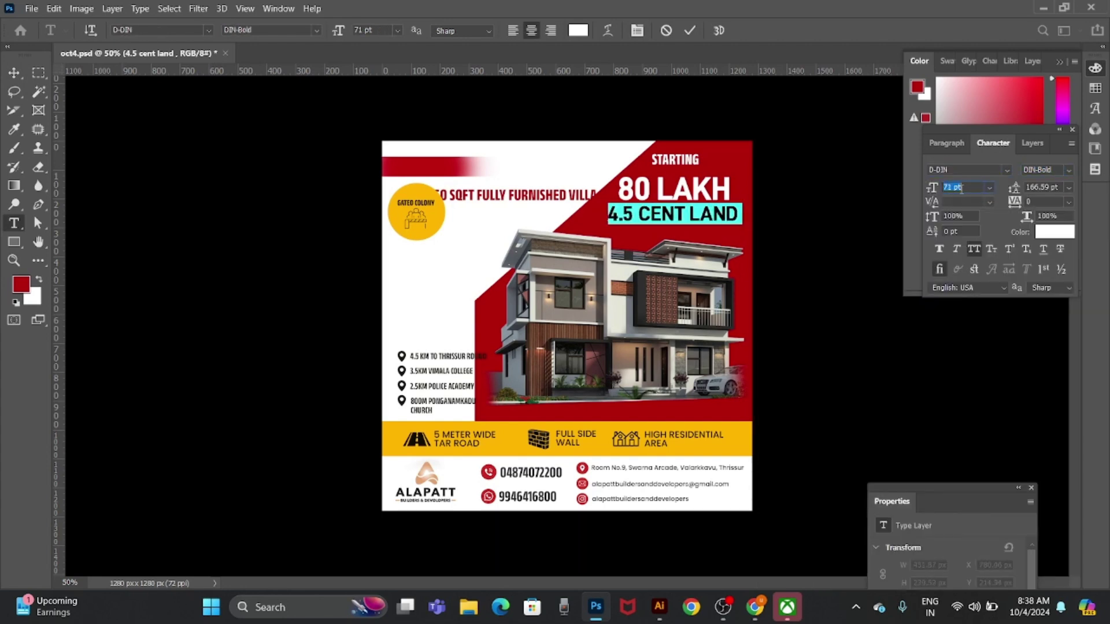
key("Return")
type("65")
key("Return")
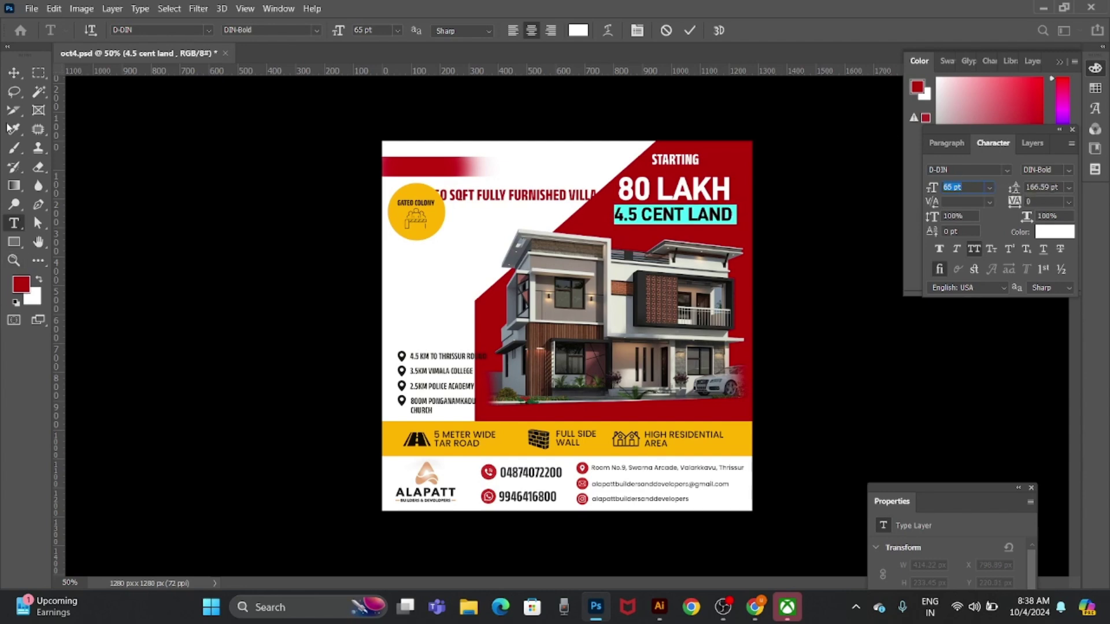
left_click(14, 72)
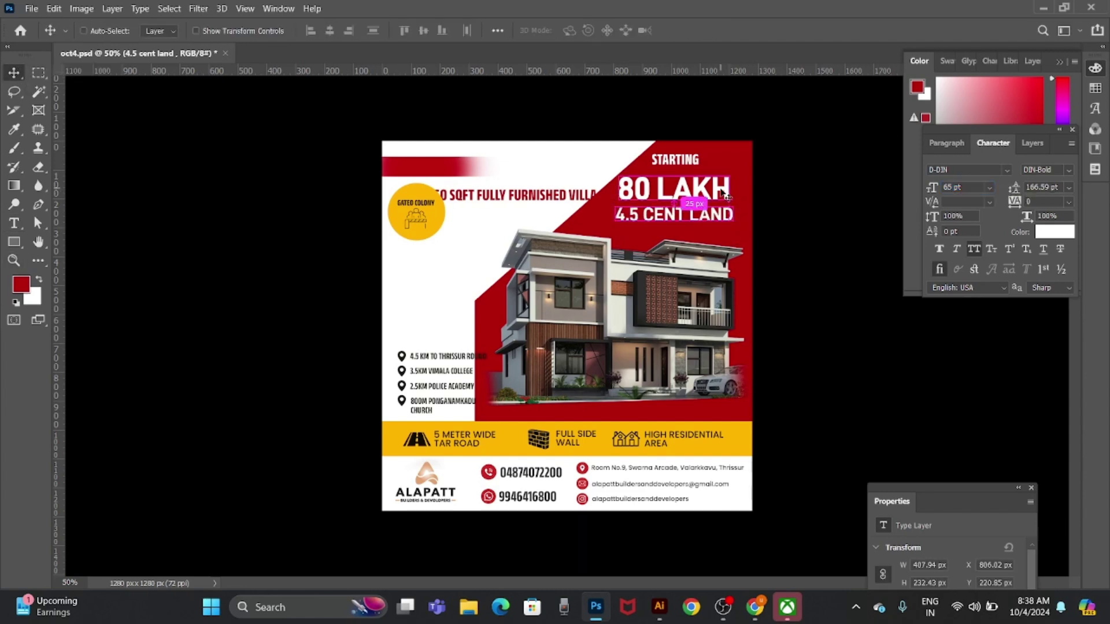
- Lower the price text, set STARTING to DIN-Bold, and move it right and down
right_click(746, 219)
left_click(747, 222, "shift")
left_click_drag(747, 220, 747, 228)
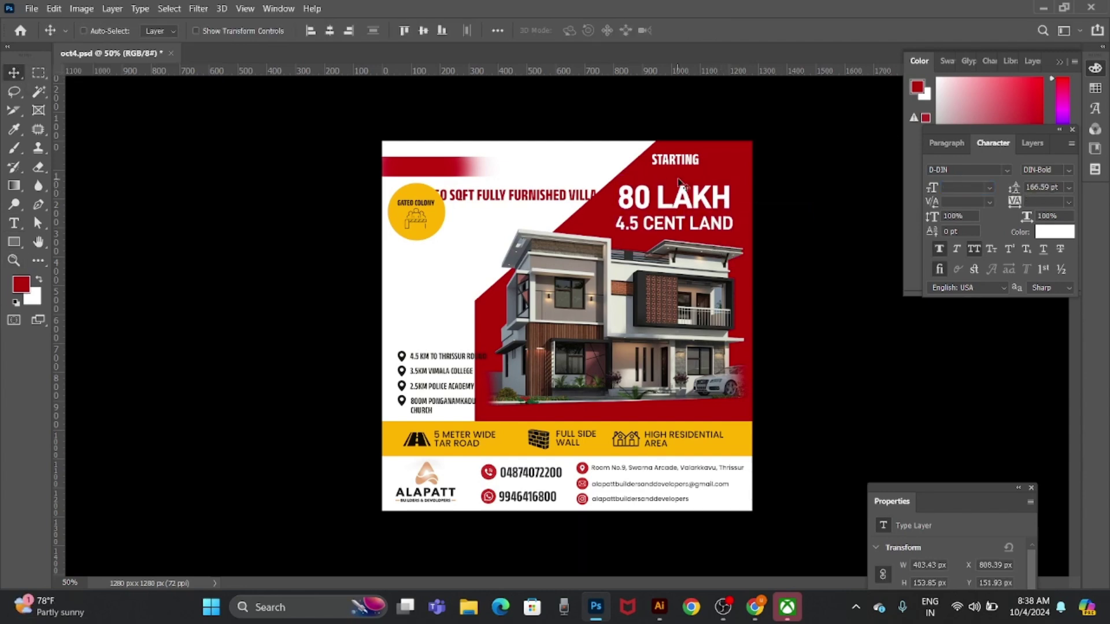
left_click(1006, 170)
left_click(837, 215)
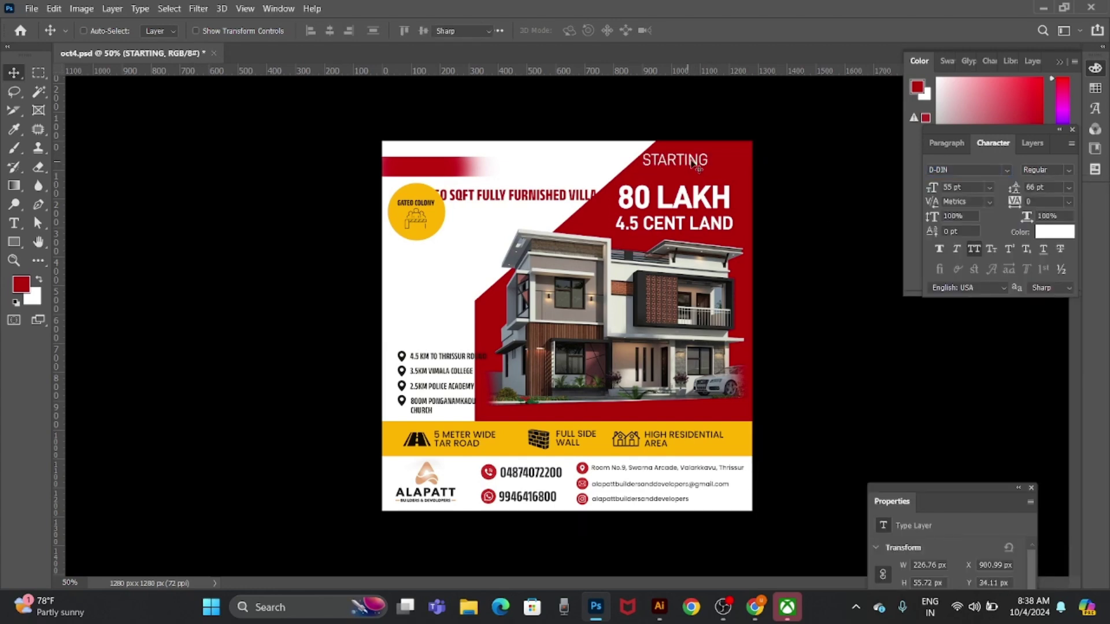
key("Return")
scroll(1028, 169, "down", 1)
key("ctrl+Return")
key("v")
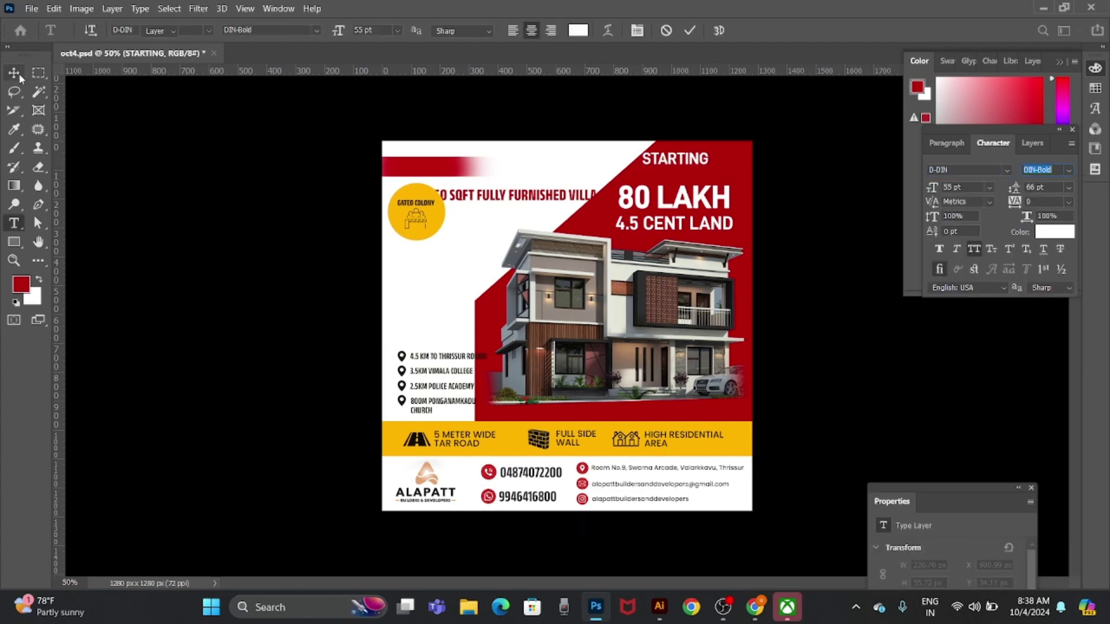
left_click_drag(709, 168, 731, 181)
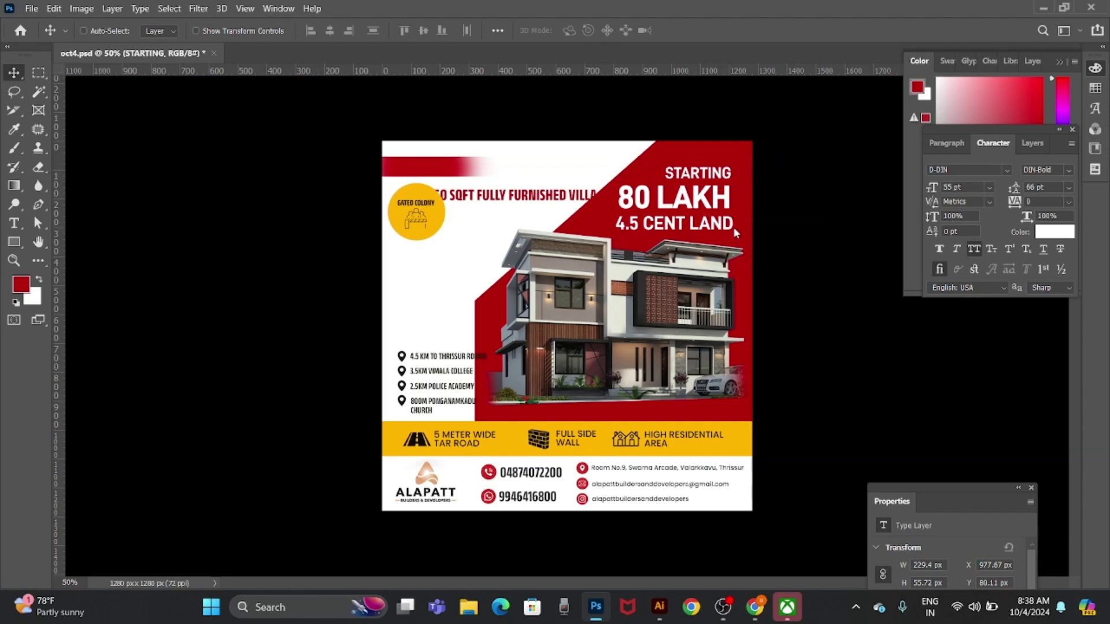
- Shift 4.5 CENT LAND slightly right with Free Transform
left_click(731, 225, "ctrl")
key("ctrl+t")
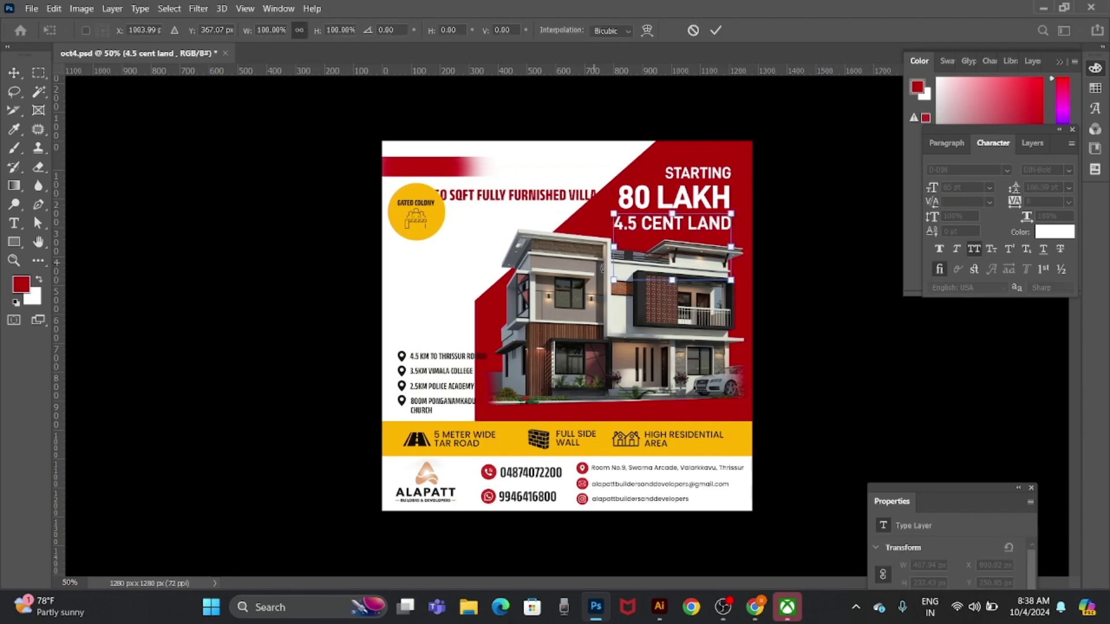
left_click_drag(615, 277, 622, 281)
key("Return")
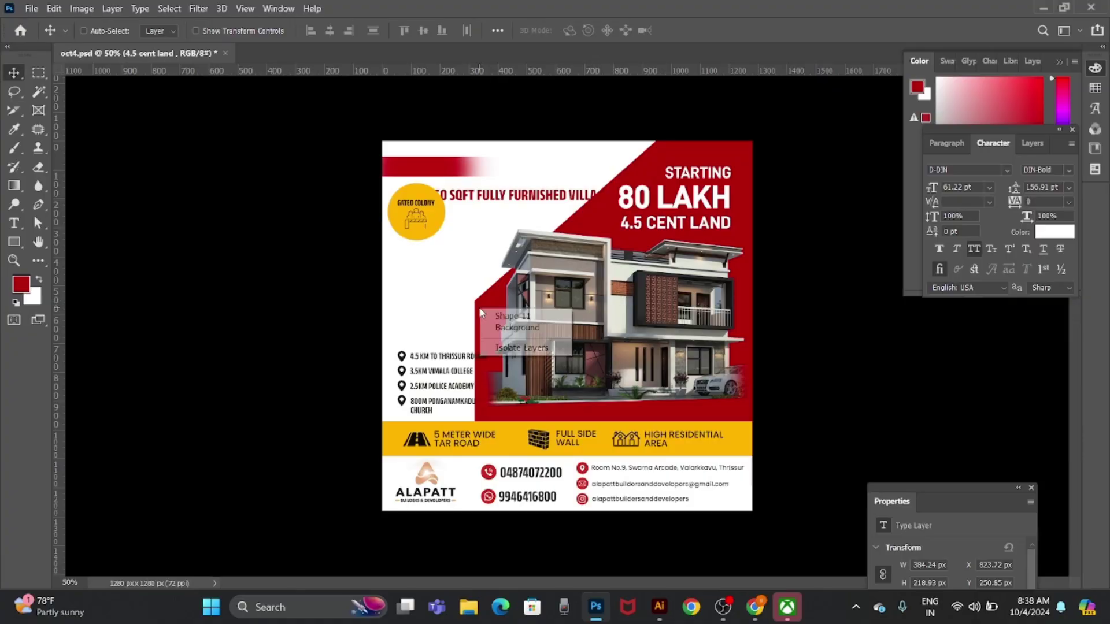
- Nudge the red background shape slightly right
left_click(489, 315, "ctrl")
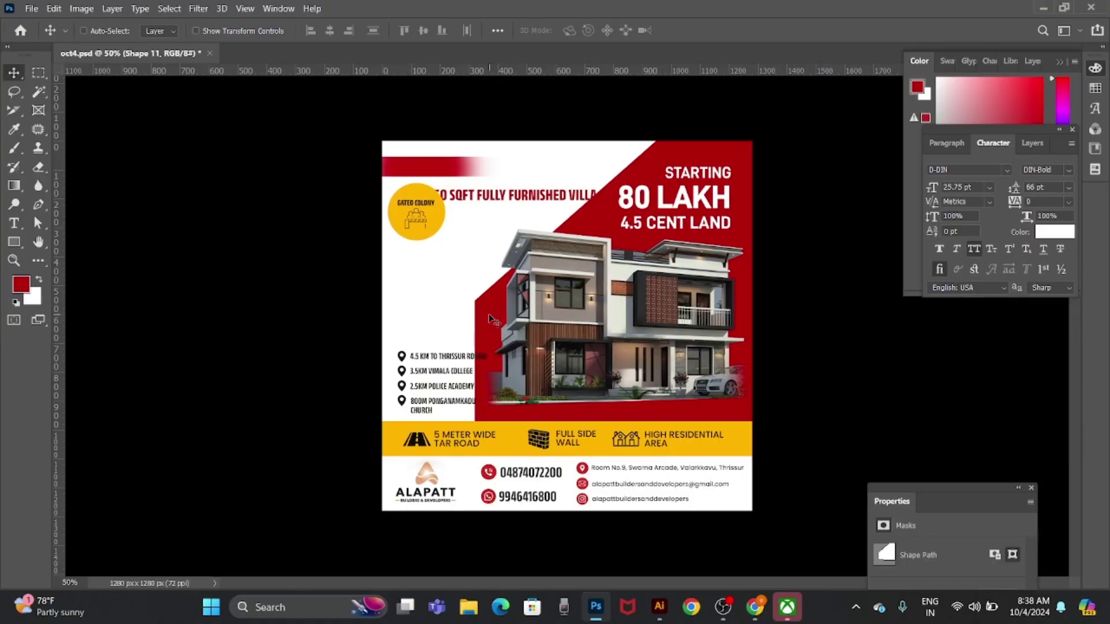
key("shift+Right")
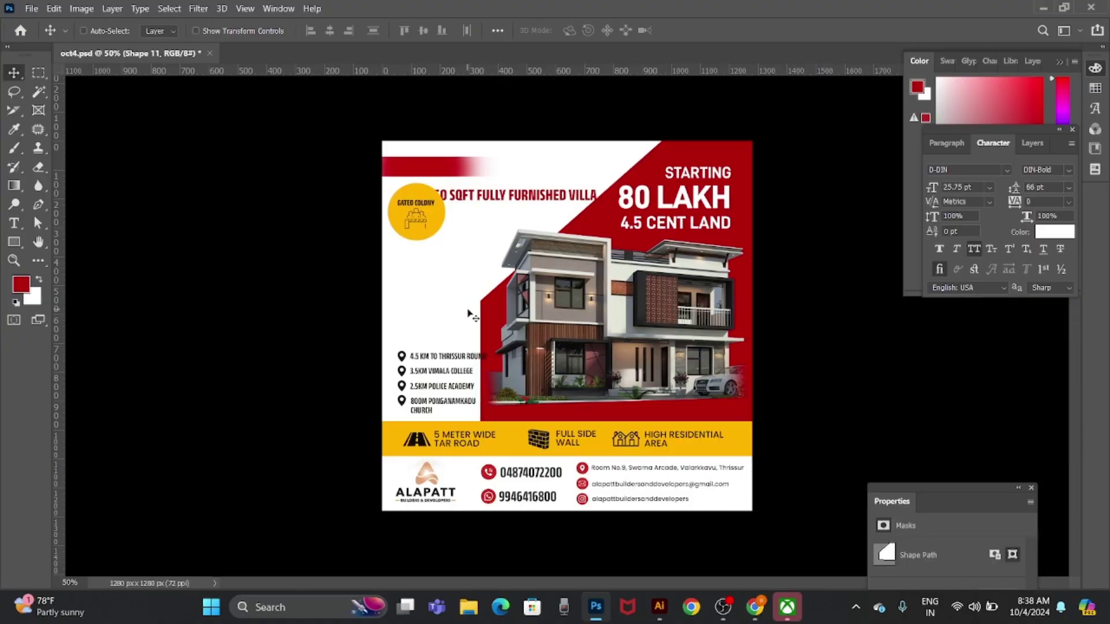
right_click(491, 319)
left_click(506, 319)
- Draw a new wedge shape behind the bullet list filled with sampled dark grey
key("p")
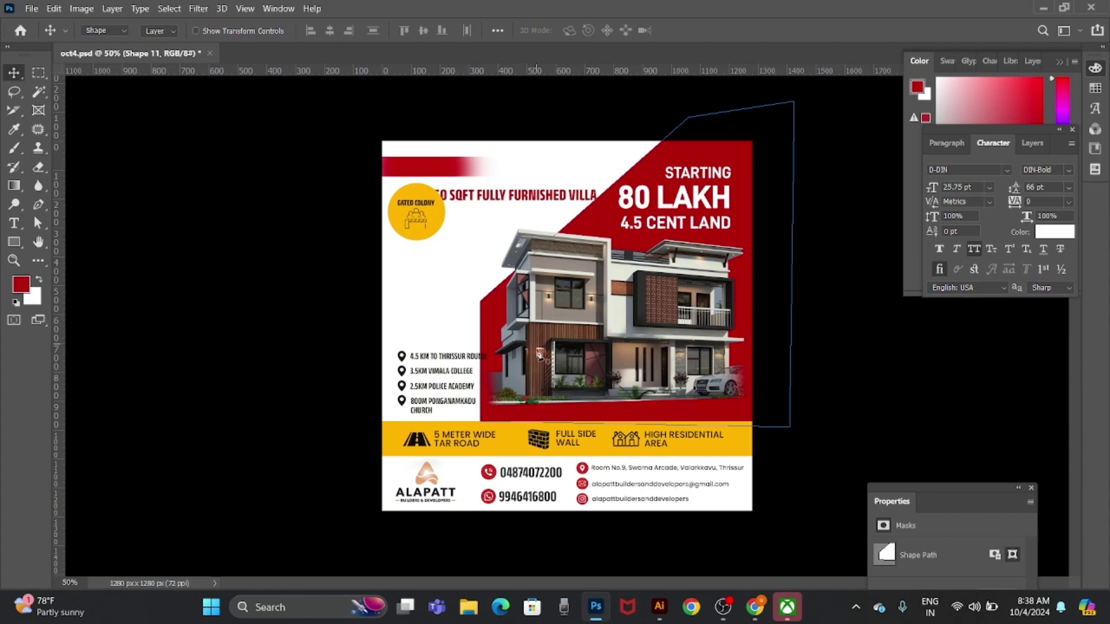
key("ctrl+shift+n")
key("Return")
key("i")
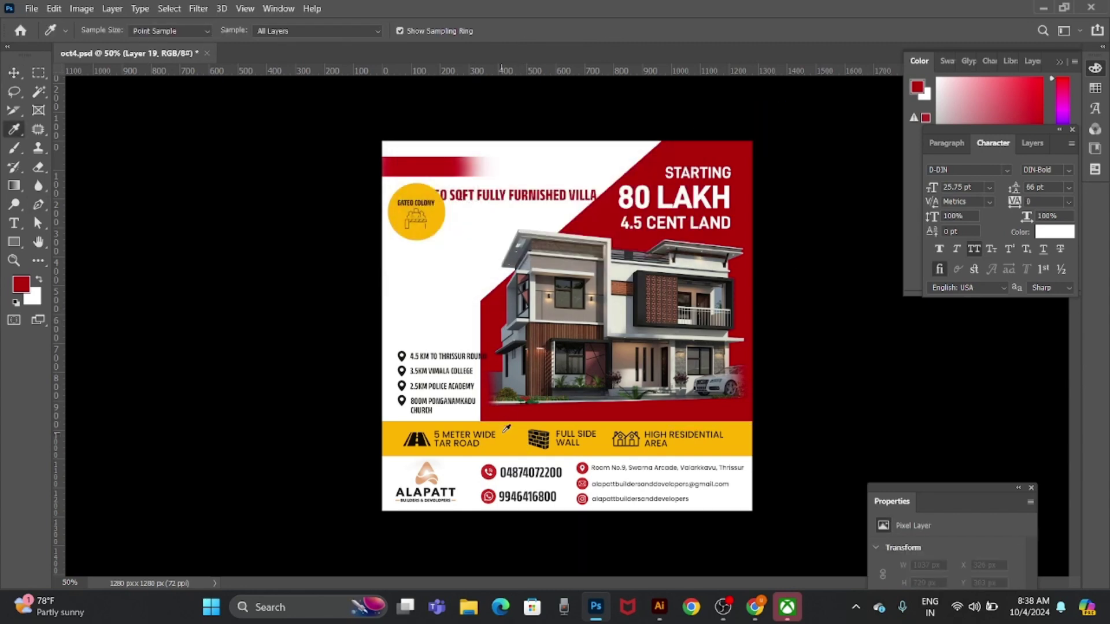
key("p")
left_click(505, 454)
left_click(505, 231)
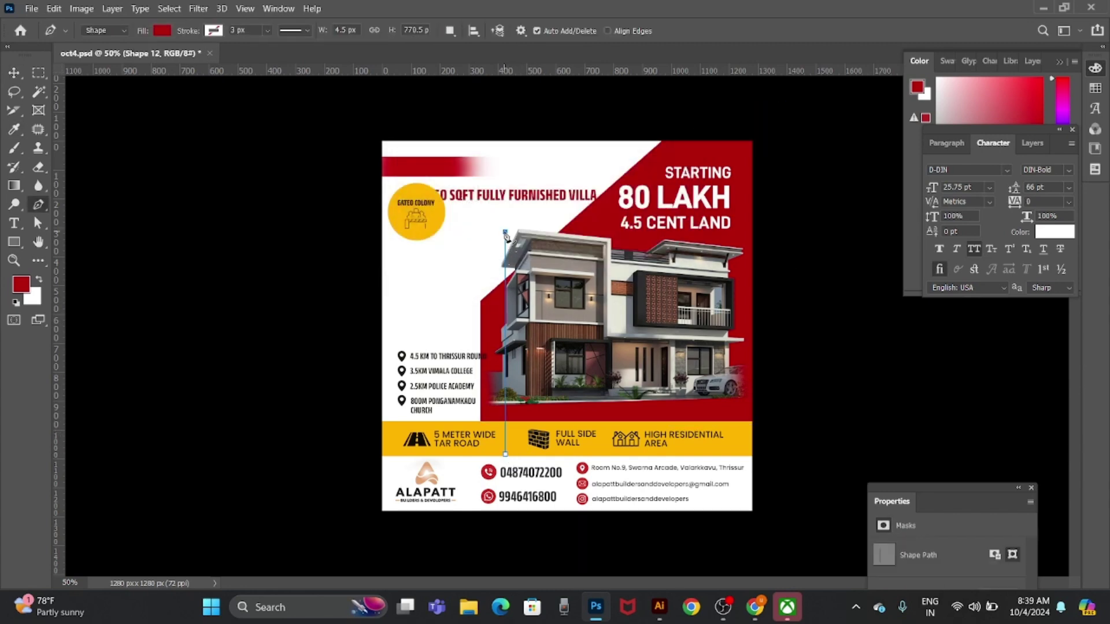
left_click(359, 309)
left_click(361, 430)
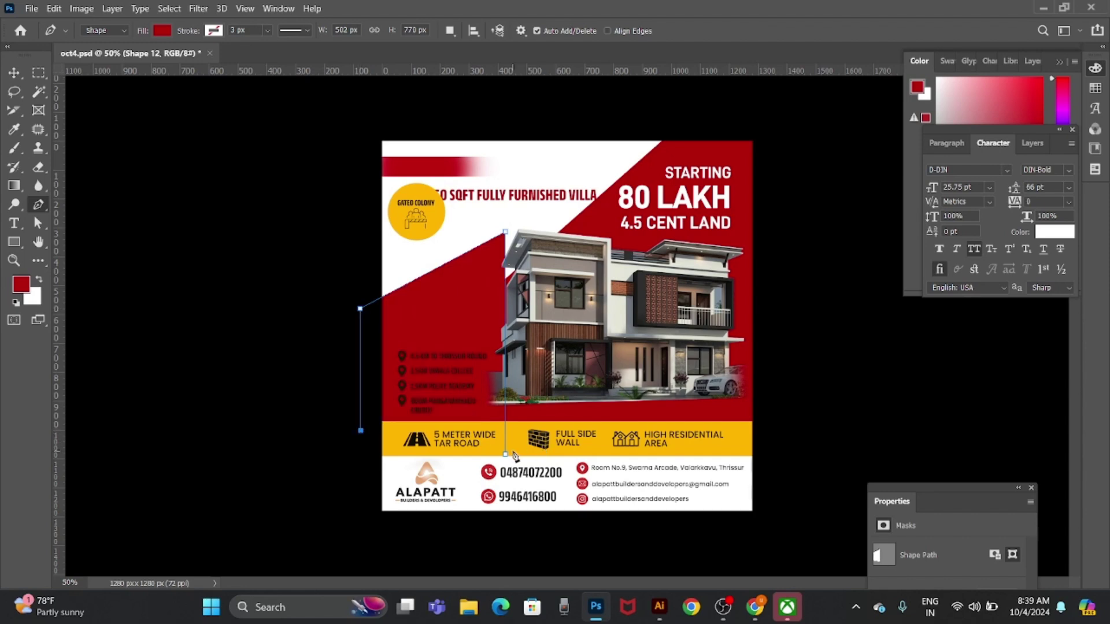
key("i")
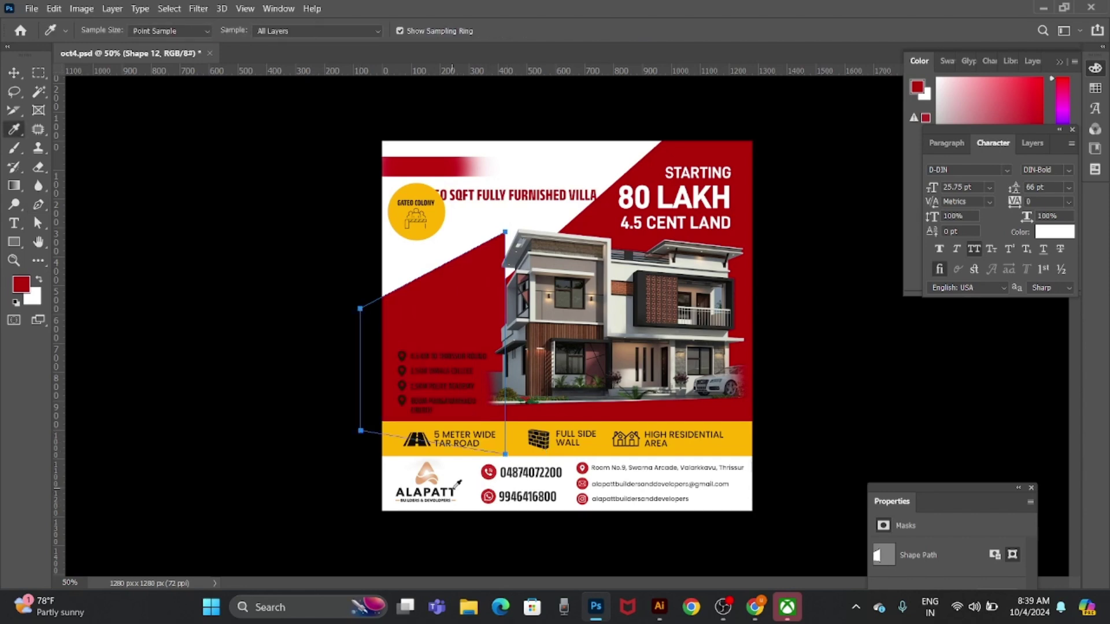
left_click(454, 486)
key("alt+BackSpace")
- Move the GATED COLONY badge to the lower right and shift the house image slightly
key("v")
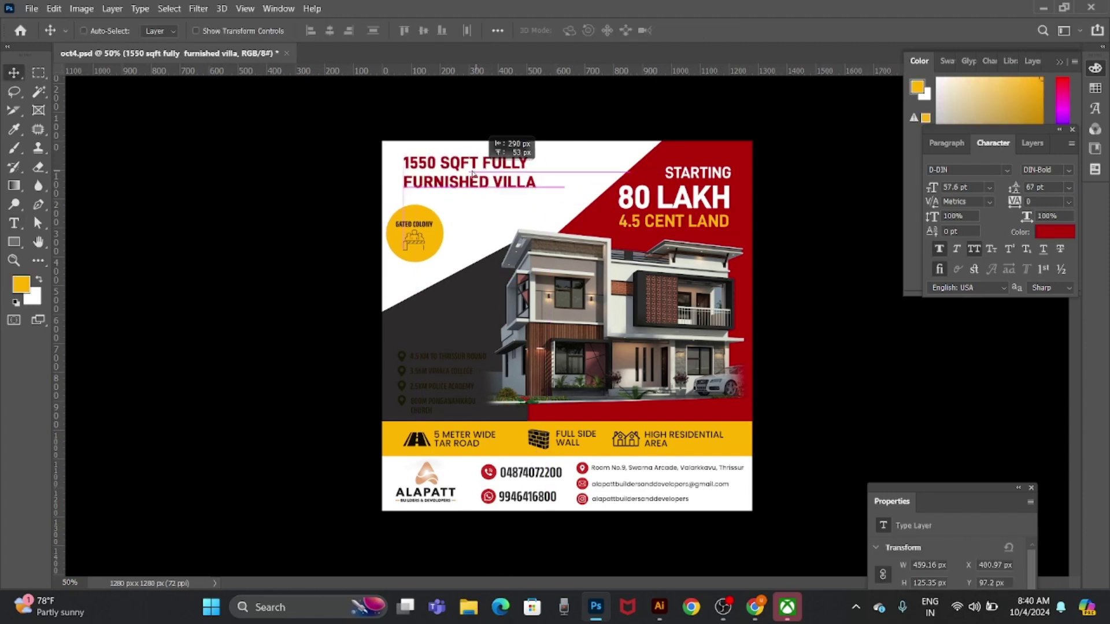
mouse_move(428, 225)
left_mouse_down()
mouse_move(702, 395)
mouse_move(735, 487)
left_mouse_up()
right_click(702, 375)
left_click(720, 380)
left_click_drag(704, 375, 714, 395)
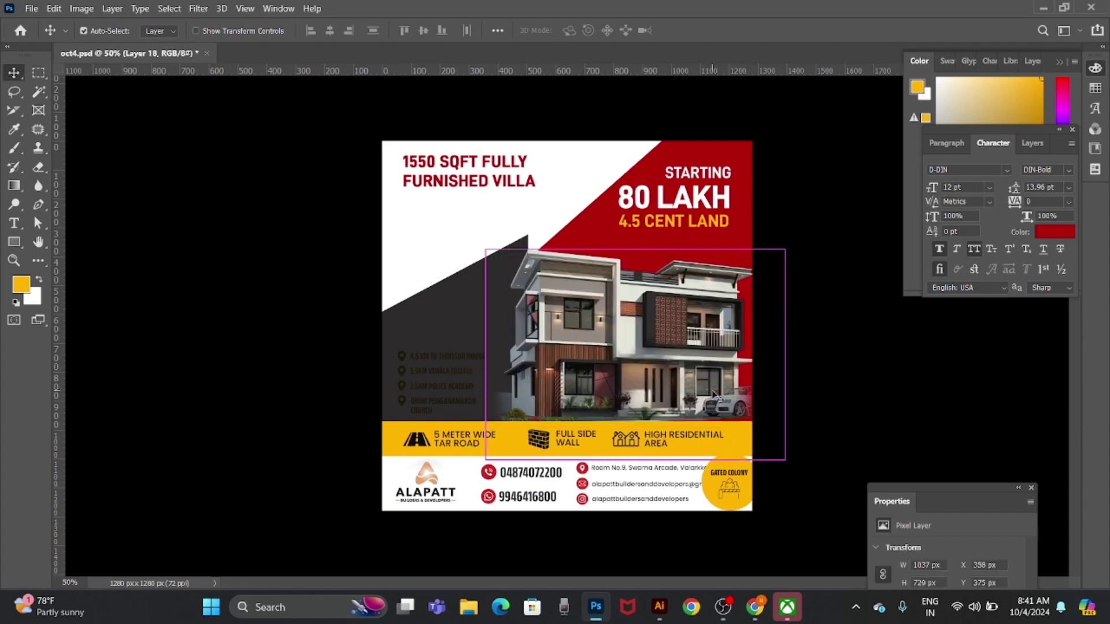
left_click(717, 225, "ctrl")
- Lower the three price lines, scale them to about 116% with a slight slant, and nudge right
left_click(725, 209, "ctrl+shift")
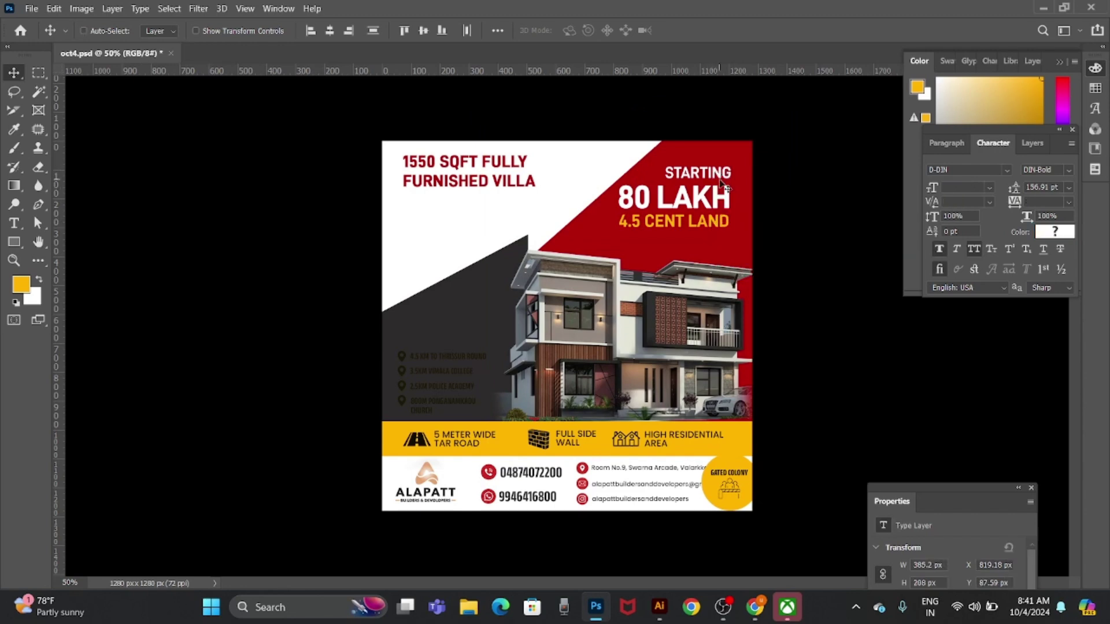
left_click_drag(722, 185, 723, 199)
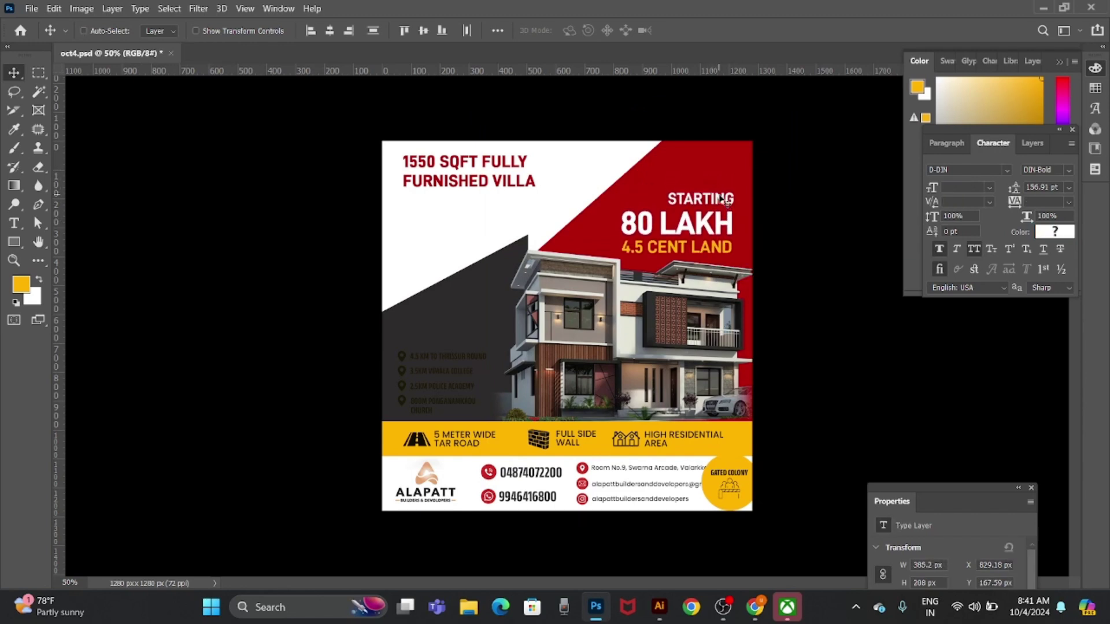
key("ctrl+t")
left_click_drag(622, 194, 600, 183)
left_click_drag(734, 220, 734, 228)
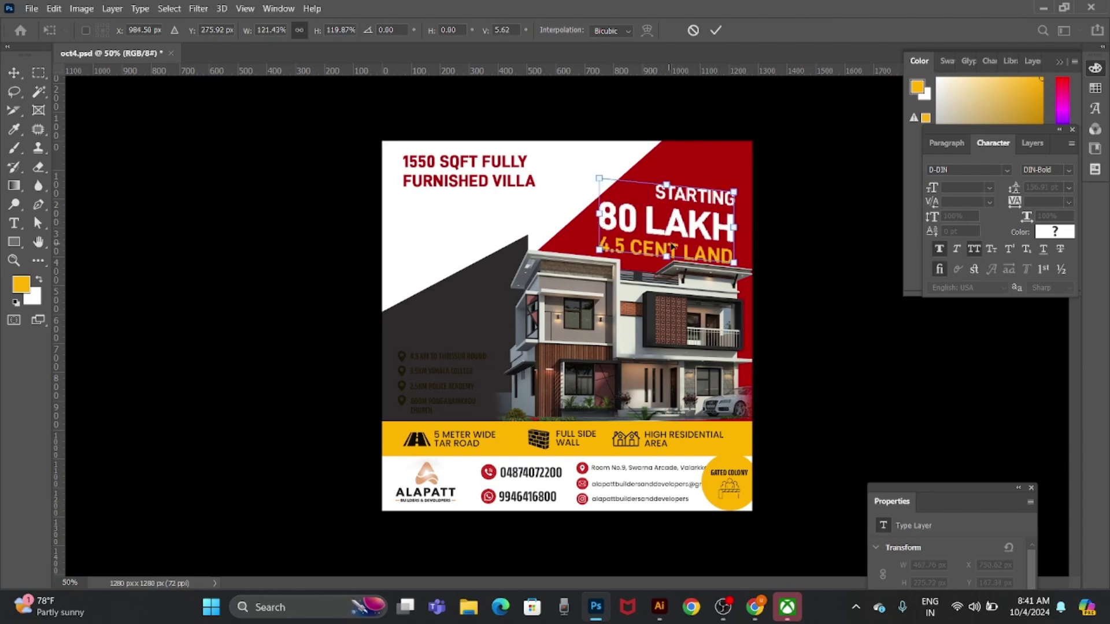
key("Return")
left_click_drag(702, 230, 710, 224)
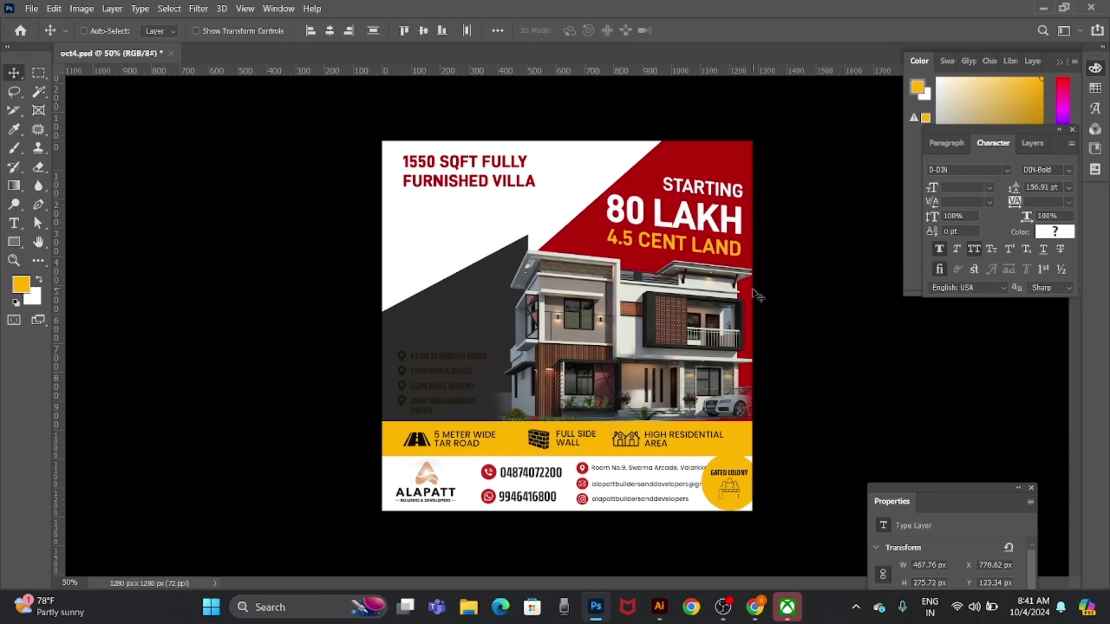
key("shift+Down")
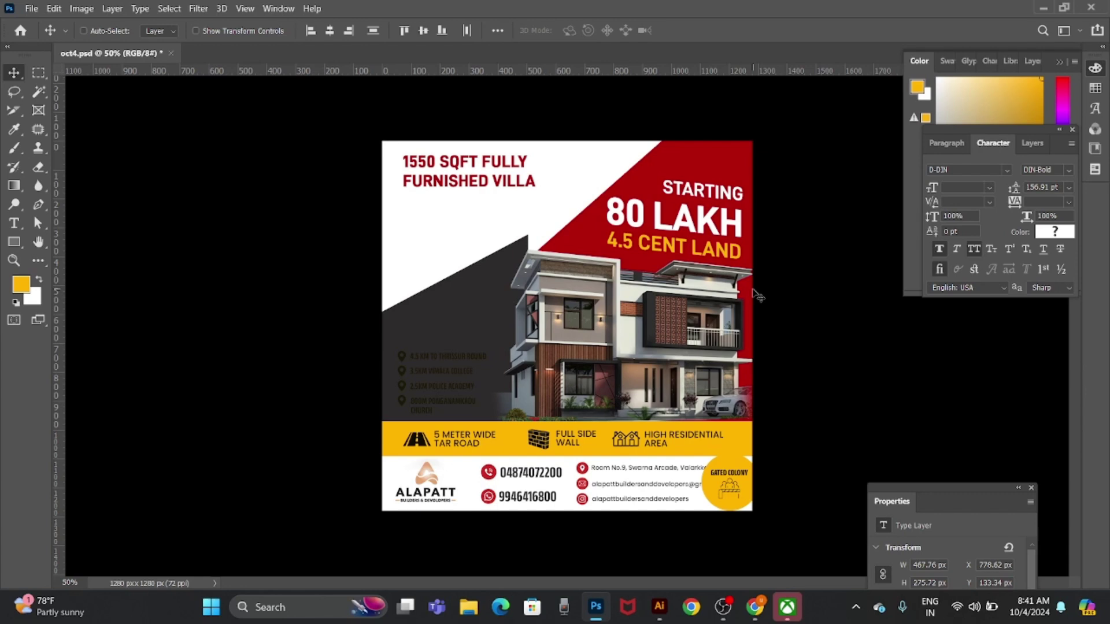
- Split FULLY FURNISHED VILLA out of the 1550 SQFT headline into its own text layer
right_click(490, 163)
left_click(472, 175)
double_click(441, 161)
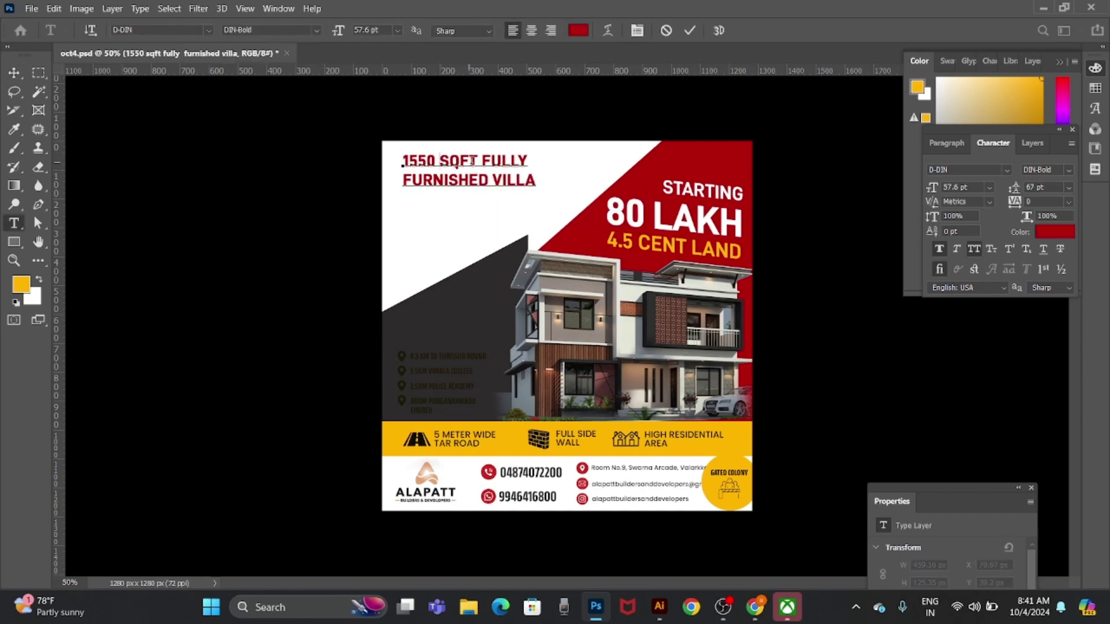
key("Return")
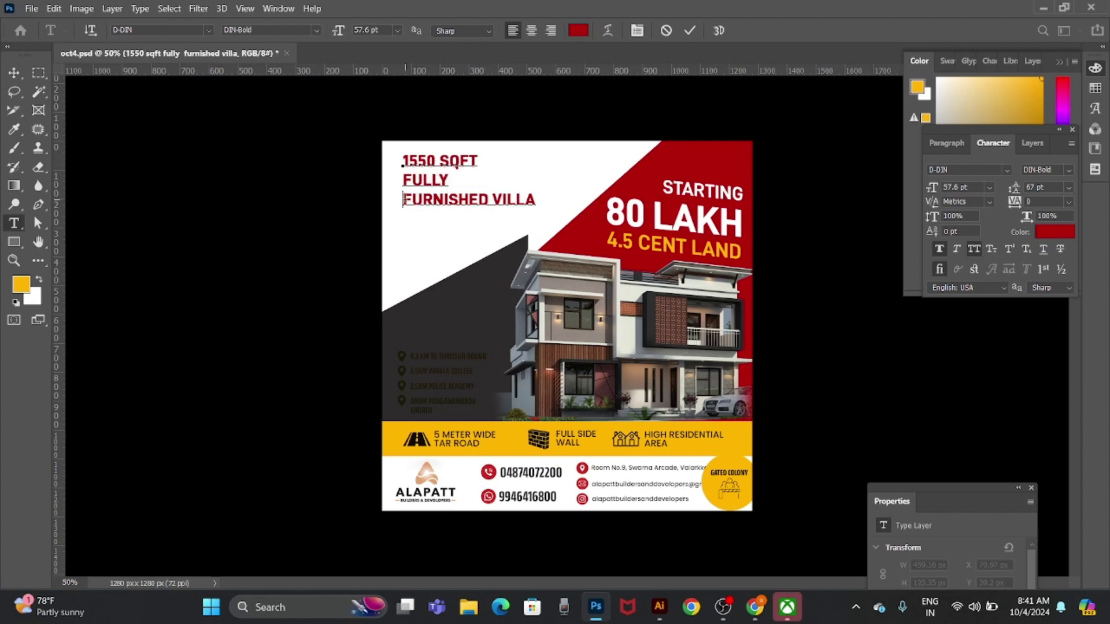
key("BackSpace")
left_click(542, 180)
key("Return")
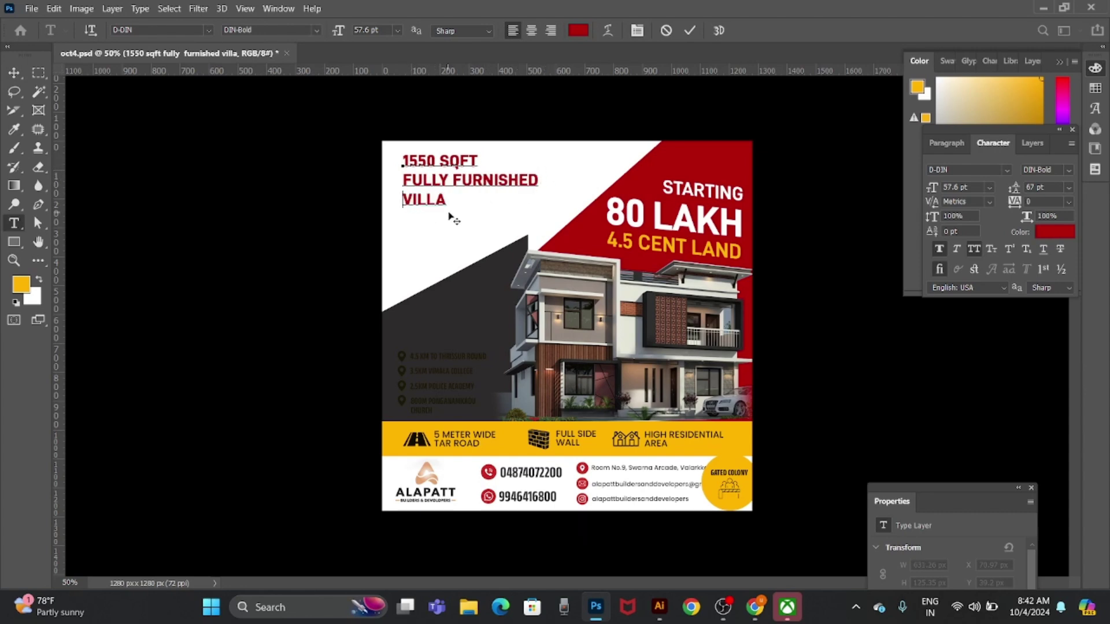
left_click_drag(449, 217, 403, 159)
key("Escape")
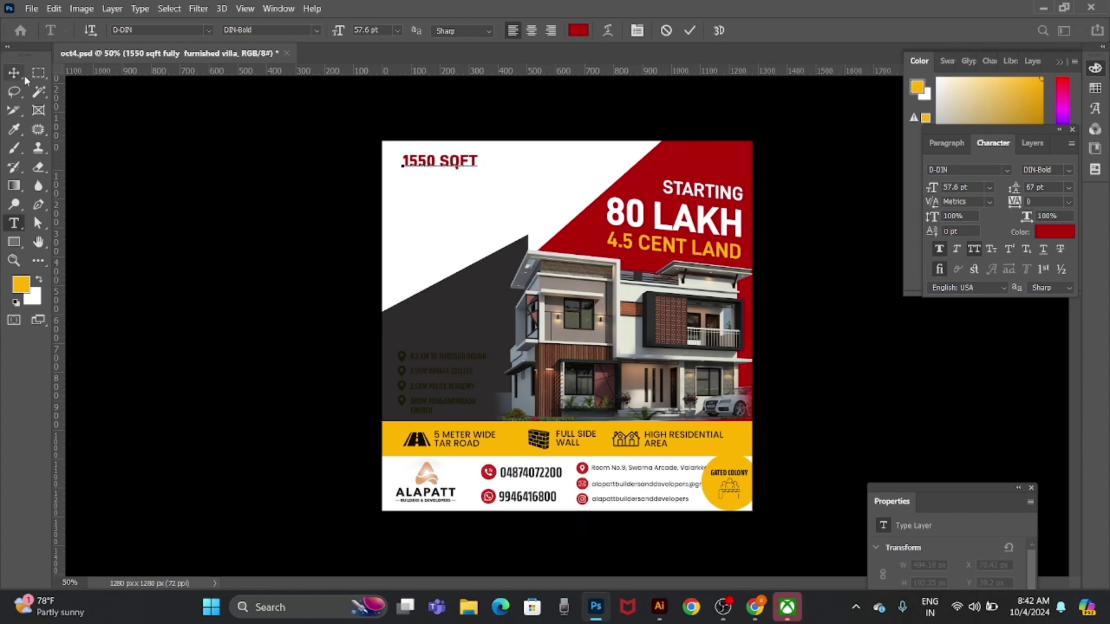
left_click(411, 192)
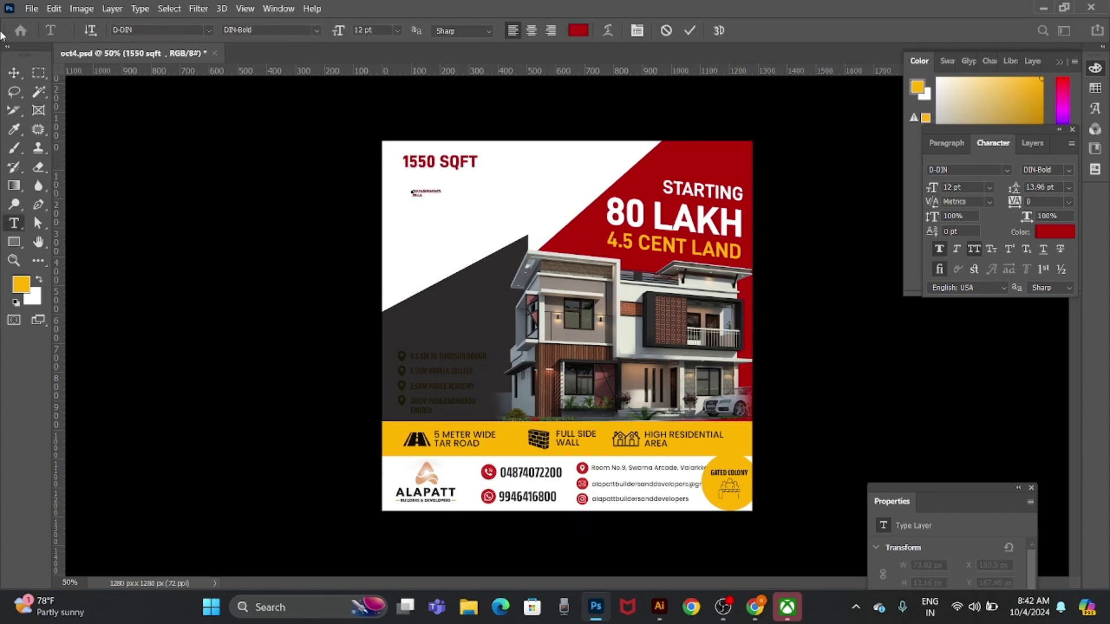
left_click(14, 72)
- Enlarge FULLY FURNISHED VILLA to 62 pt and position it below 1550 SQFT
key("shift+Up")
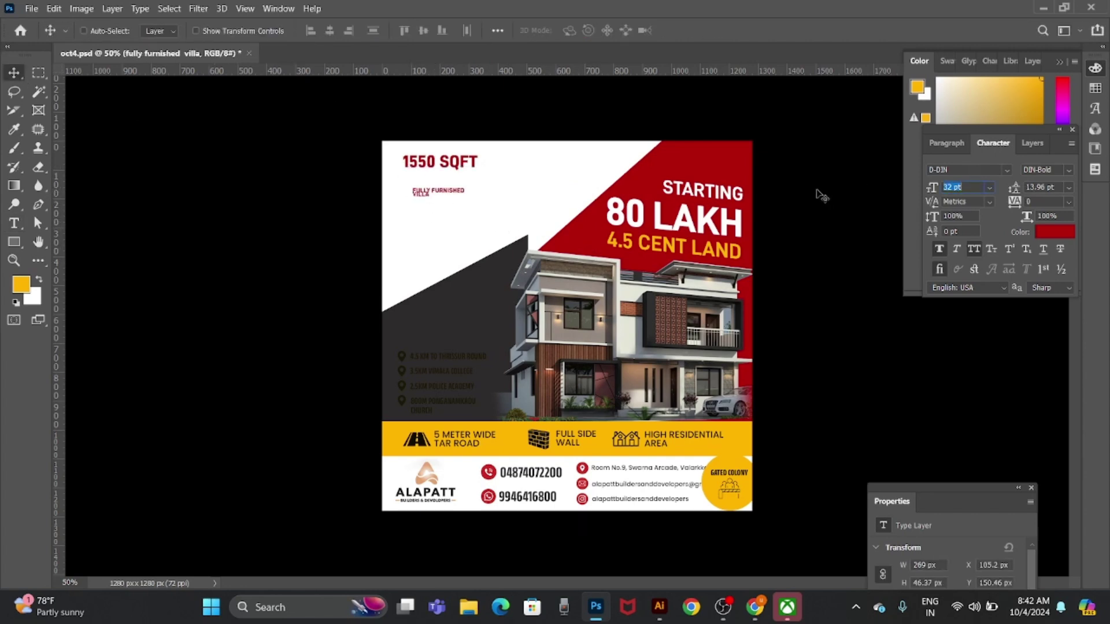
key("shift+Up")
key("shift+Up")
key("shift+Up")
key("shift+Up")
key("shift+Up")
key("shift+Up")
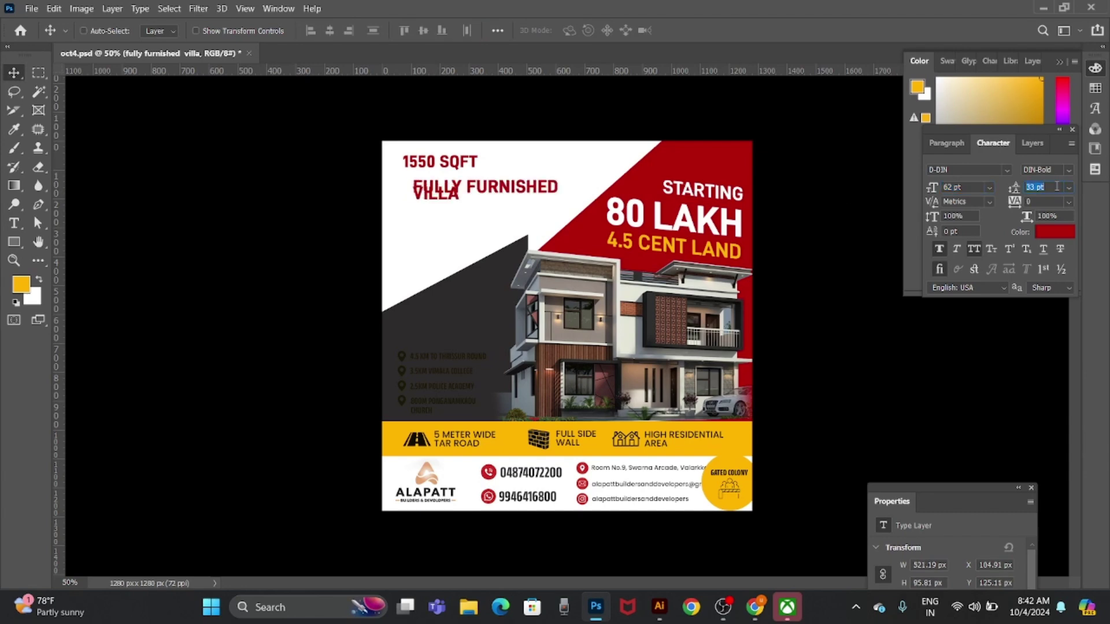
key("shift+Up")
key("shift+Up")
key("shift+Up")
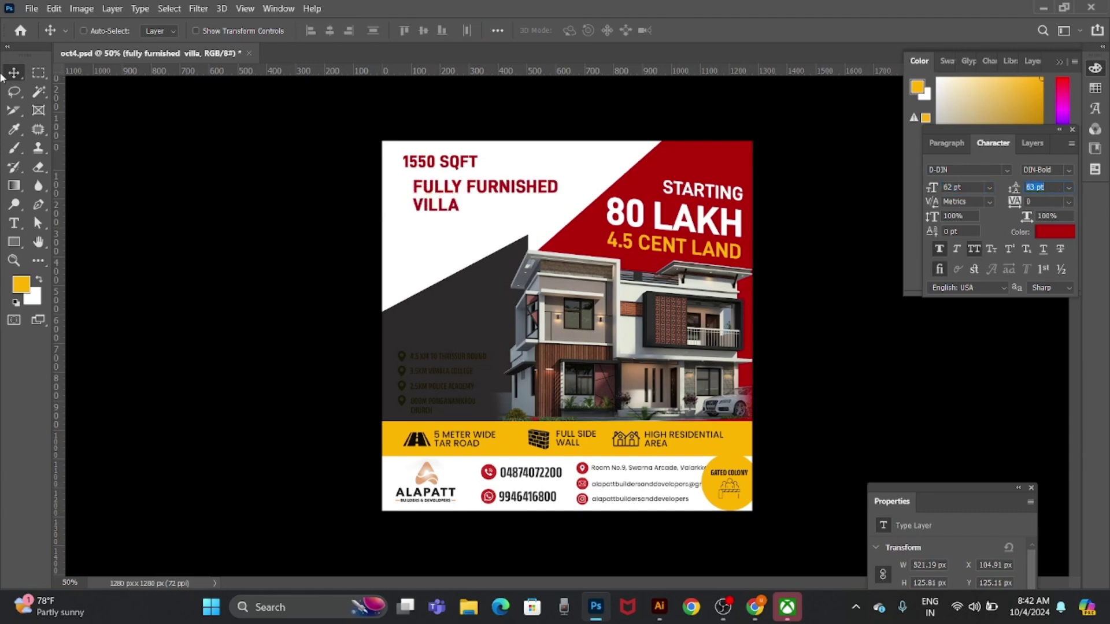
mouse_move(527, 192)
left_mouse_down()
mouse_move(508, 237)
mouse_move(578, 185)
left_mouse_up()
key("ctrl+t")
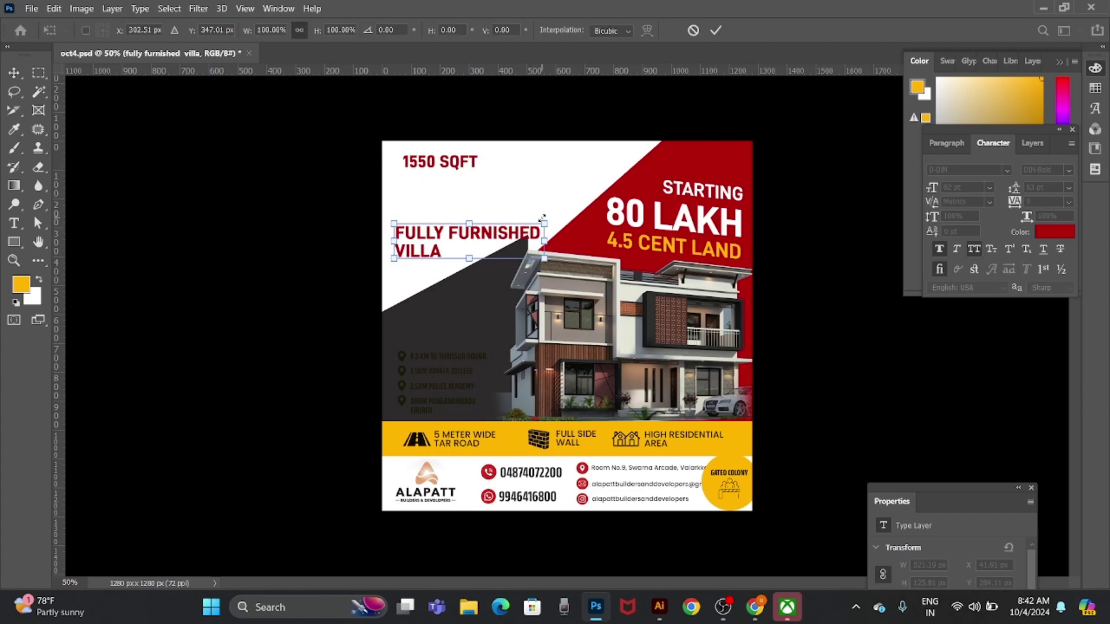
key("Return")
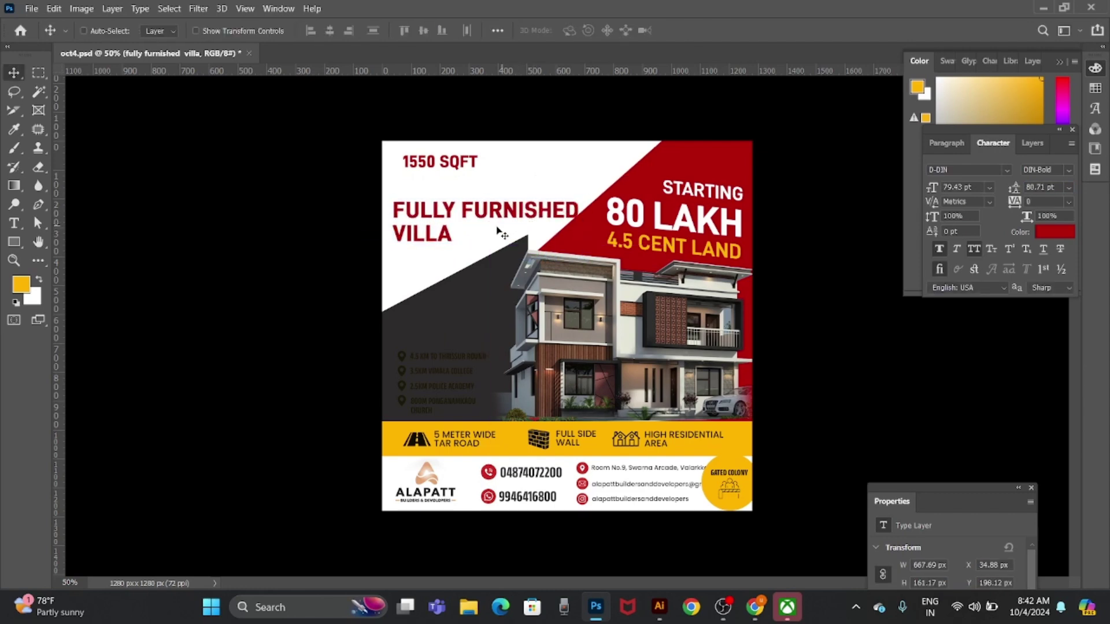
- Put FURNISHED on its own line and scale the villa headline to about 120%
key("t")
left_click(462, 210)
key("Return")
left_click(15, 72)
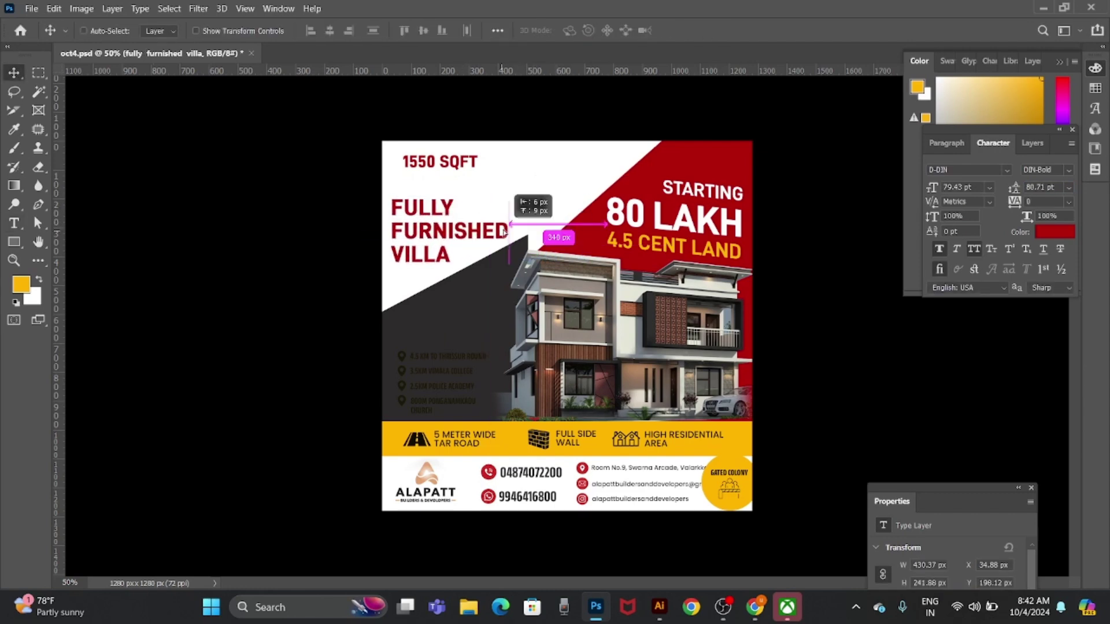
left_click_drag(508, 251, 518, 240)
key("ctrl+t")
left_click_drag(527, 186, 552, 172)
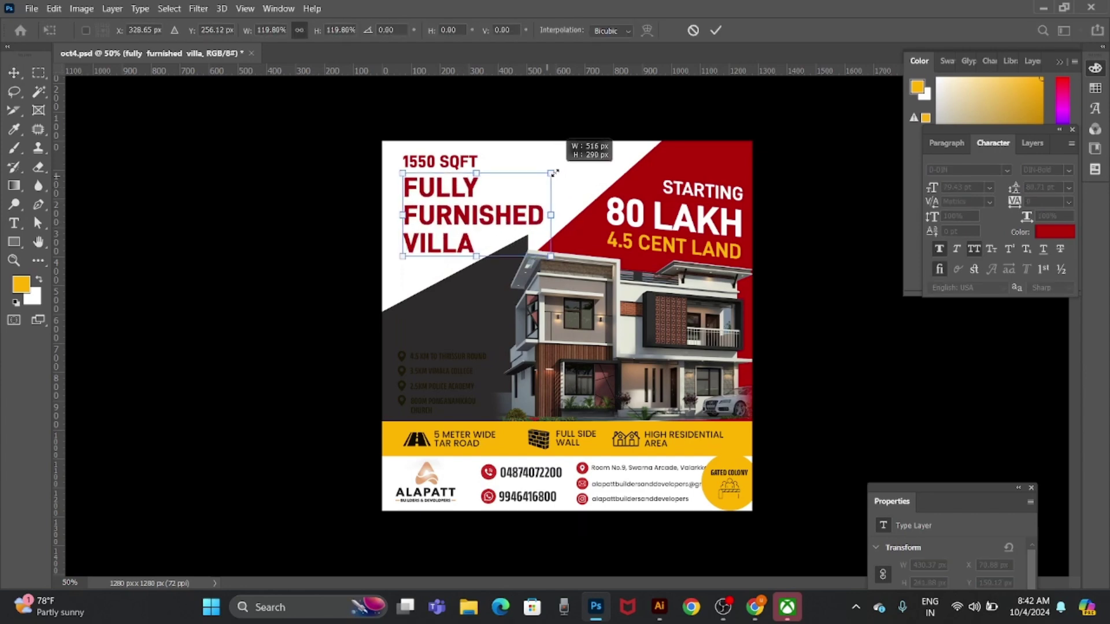
key("Return")
- Set the headline's leading to 84 pt and nudge it up slightly
double_click(482, 244)
left_click(1038, 187)
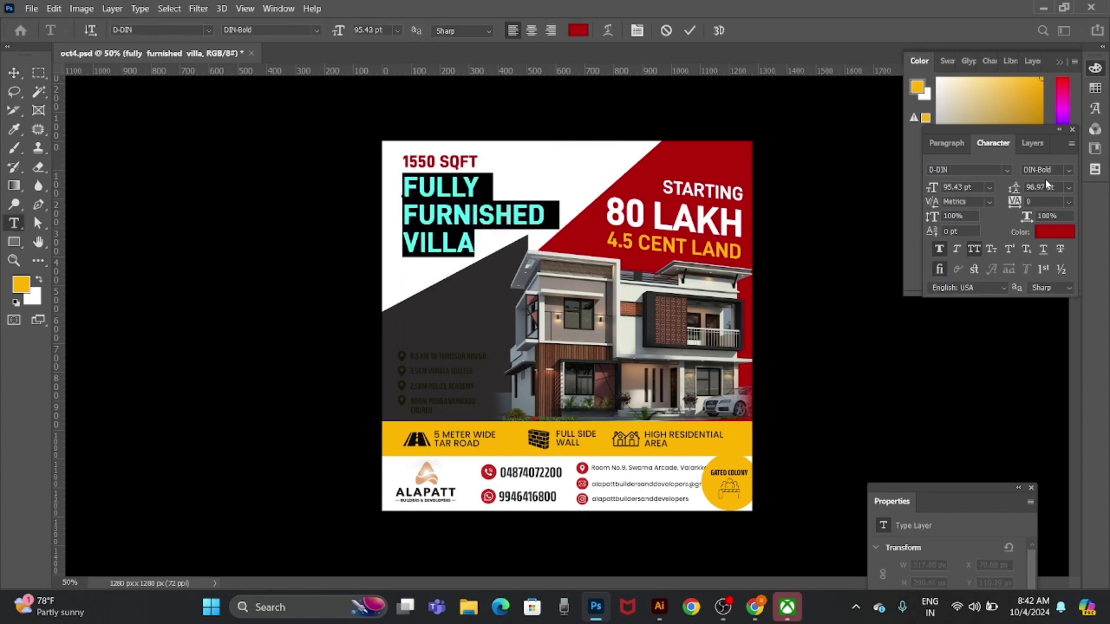
type("85")
key("Return")
key("Down")
left_click(14, 72)
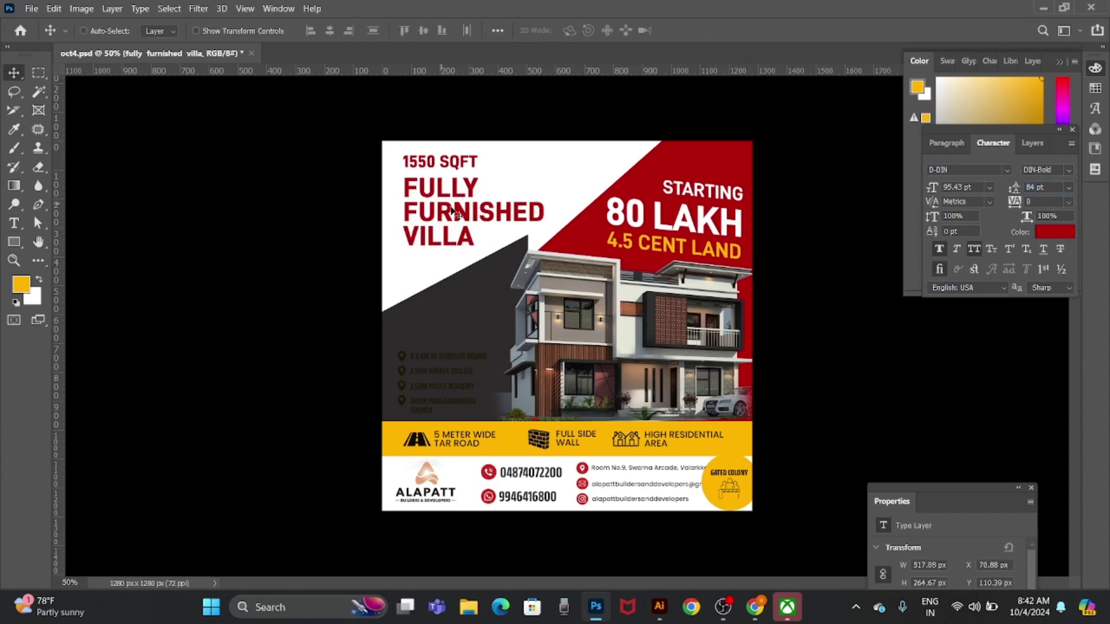
key("Up")
key("Up")
key("Up")
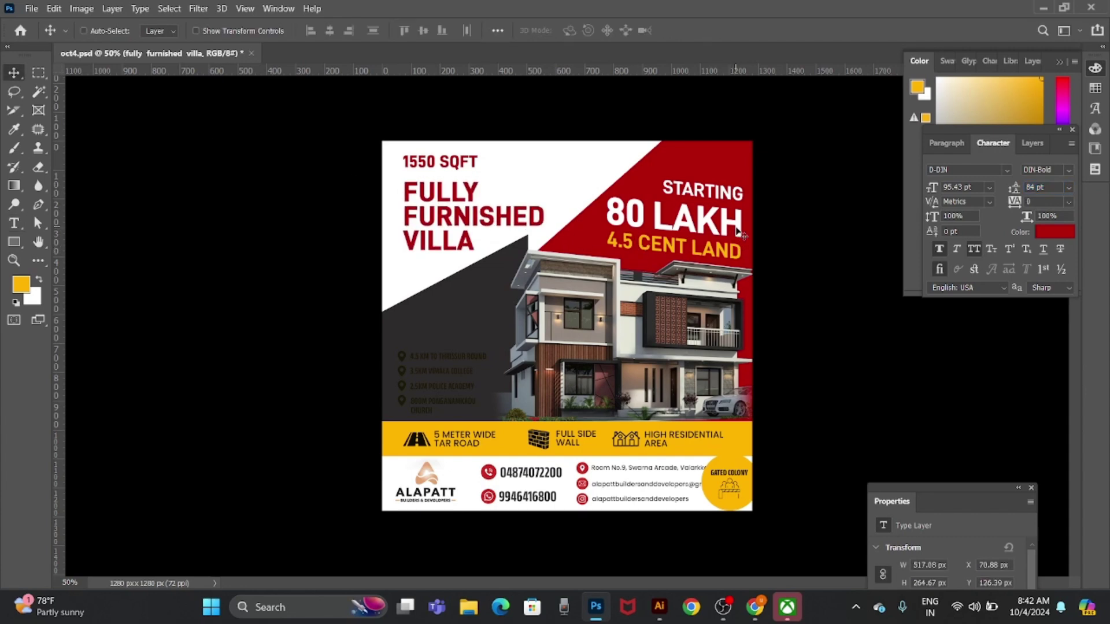
- Select the price block's text layers
right_click(737, 226)
left_click(749, 231)
right_click(727, 195)
left_click(742, 200)
right_click(714, 254)
- Scale the STARTING / 80 LAKH / 4.5 CENT LAND block down to 83.28%
left_click(731, 261)
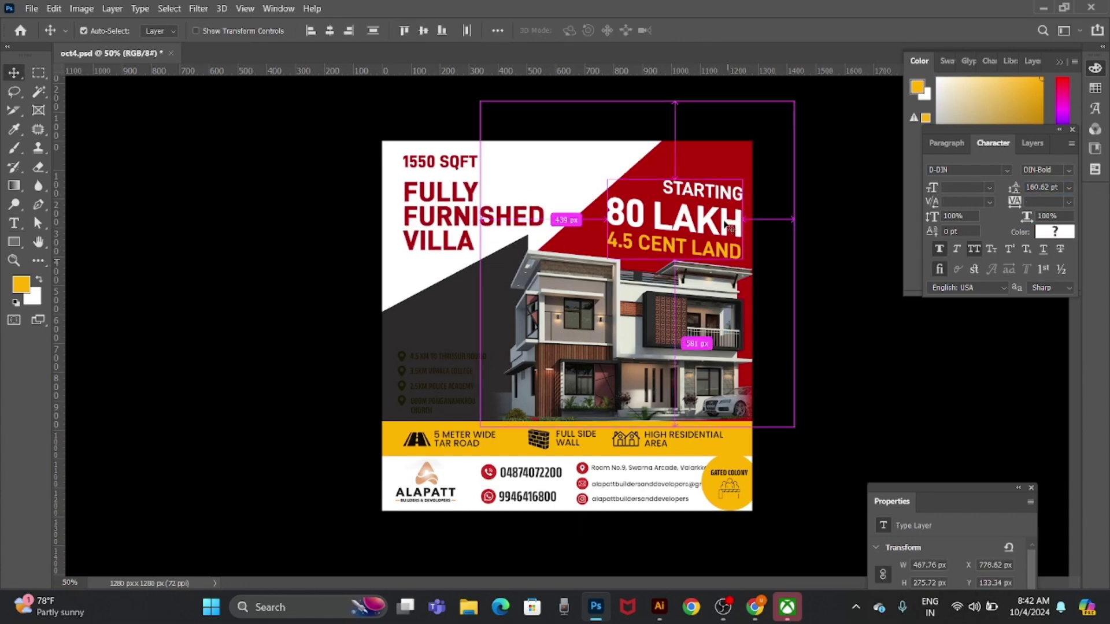
key("ctrl+t")
left_click_drag(743, 258, 734, 255)
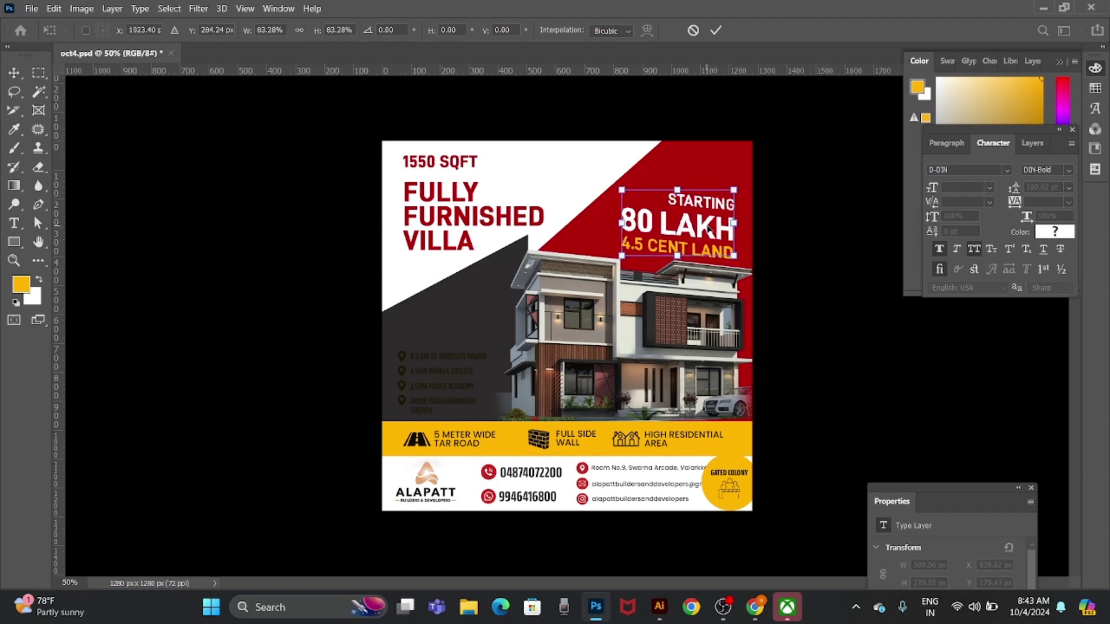
key("Return")
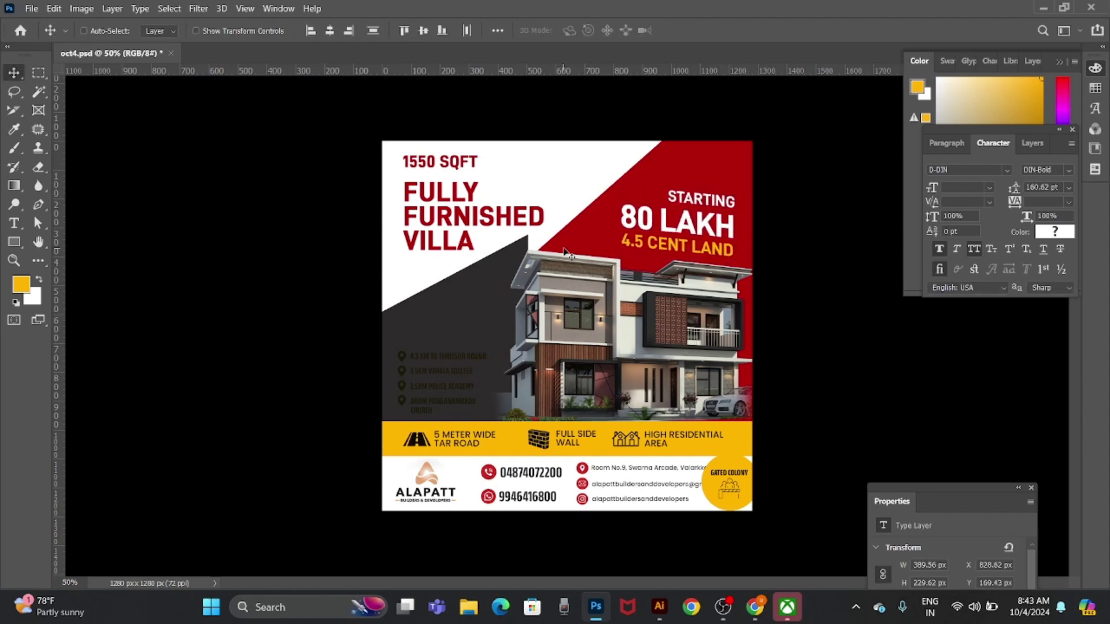
- Move the 1550 SQFT text slightly down
left_click_drag(481, 169, 481, 174)
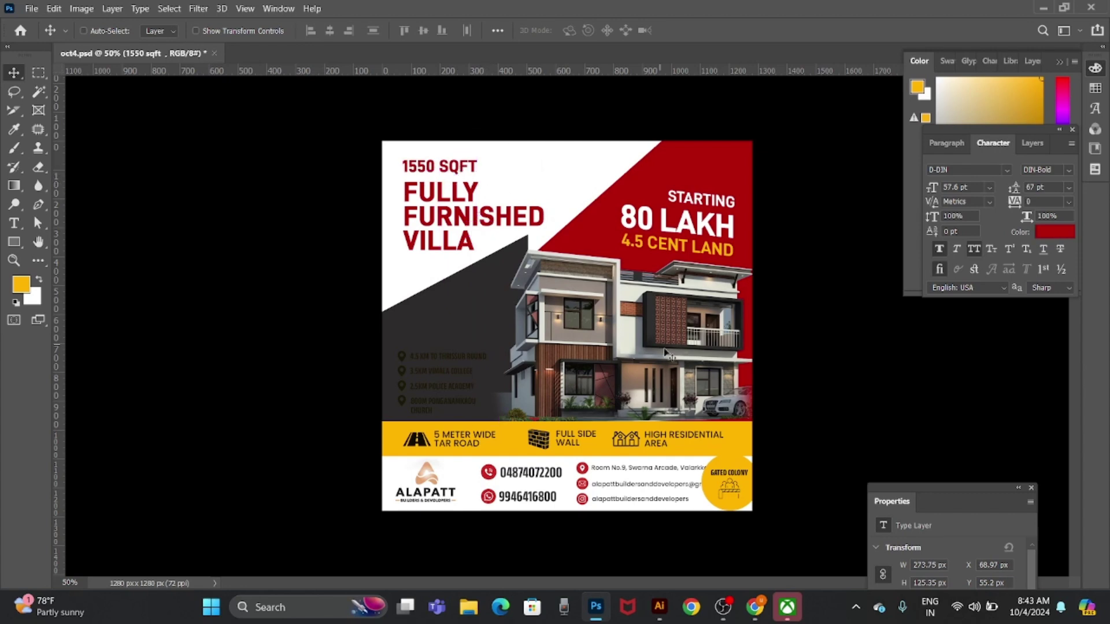
key("i")
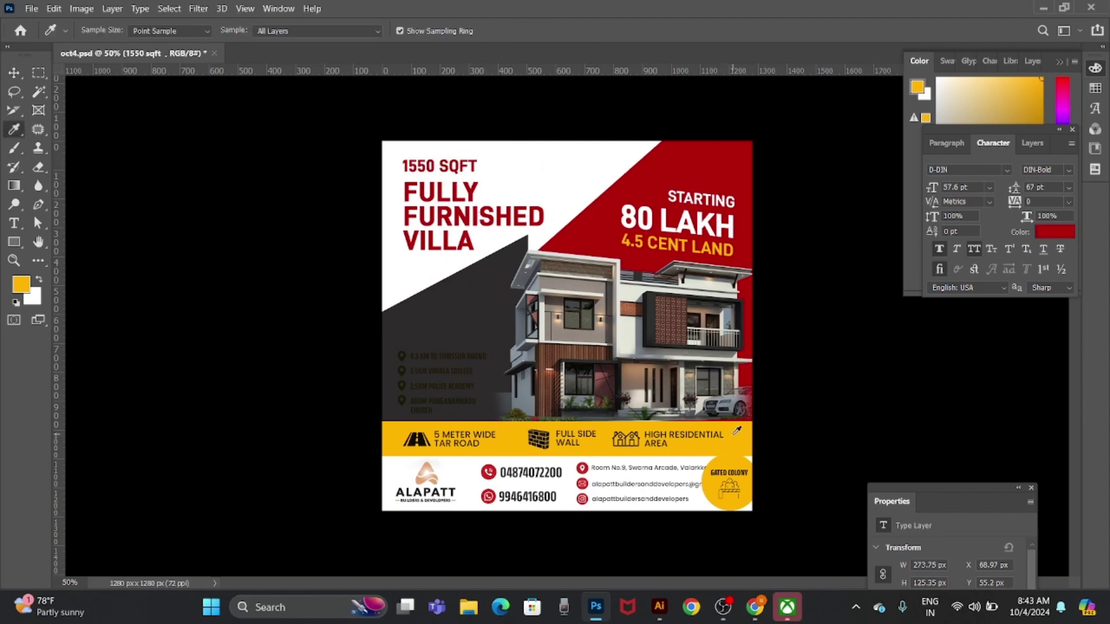
key("v")
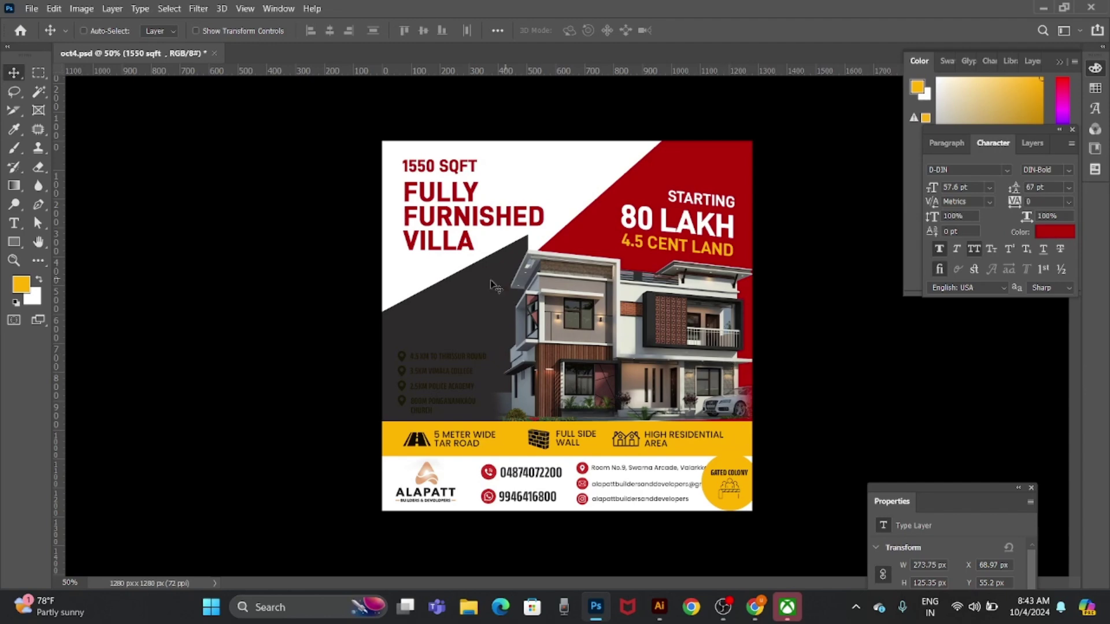
- Zoom in on the location list and move it higher in the dark panel
left_click(448, 374, "ctrl")
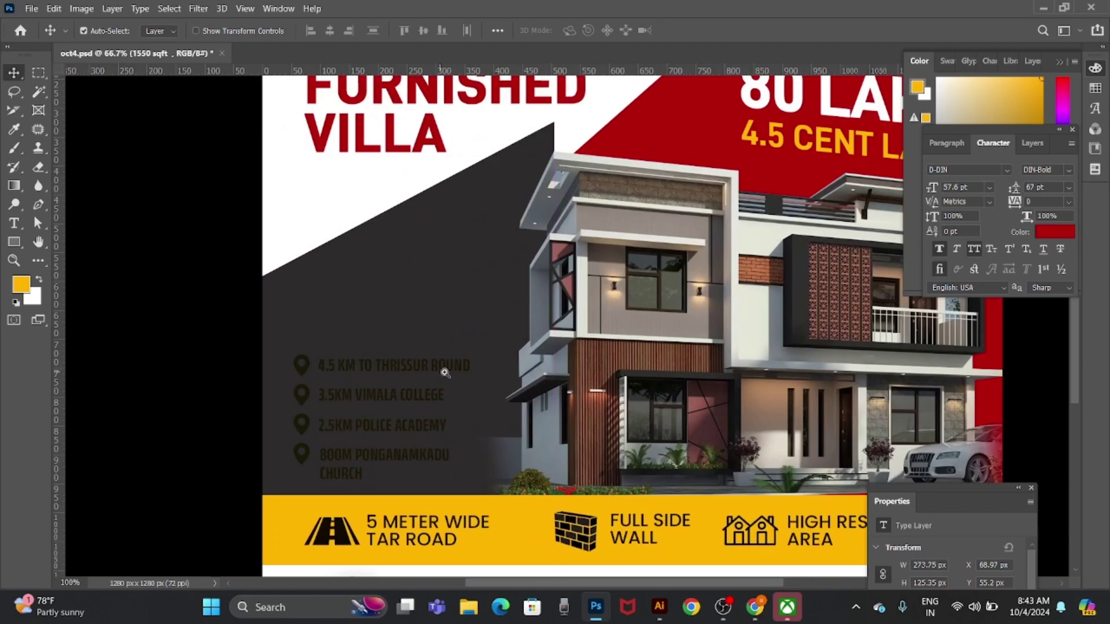
right_click(301, 373)
left_click(312, 399)
left_click(308, 431)
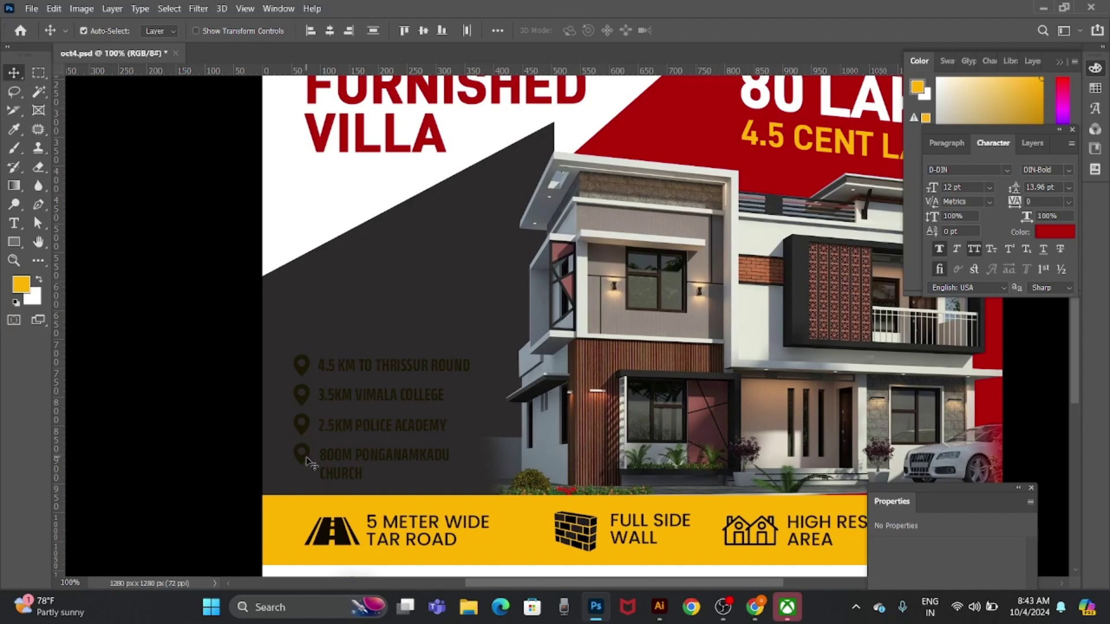
right_click(363, 459)
left_click(376, 460)
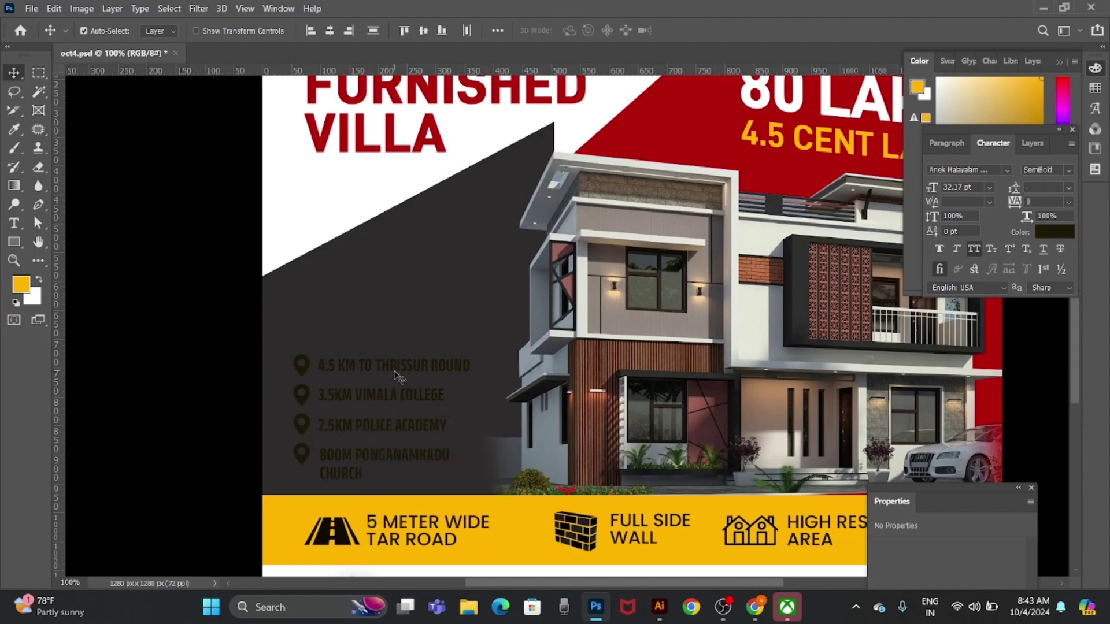
left_click_drag(382, 427, 393, 359)
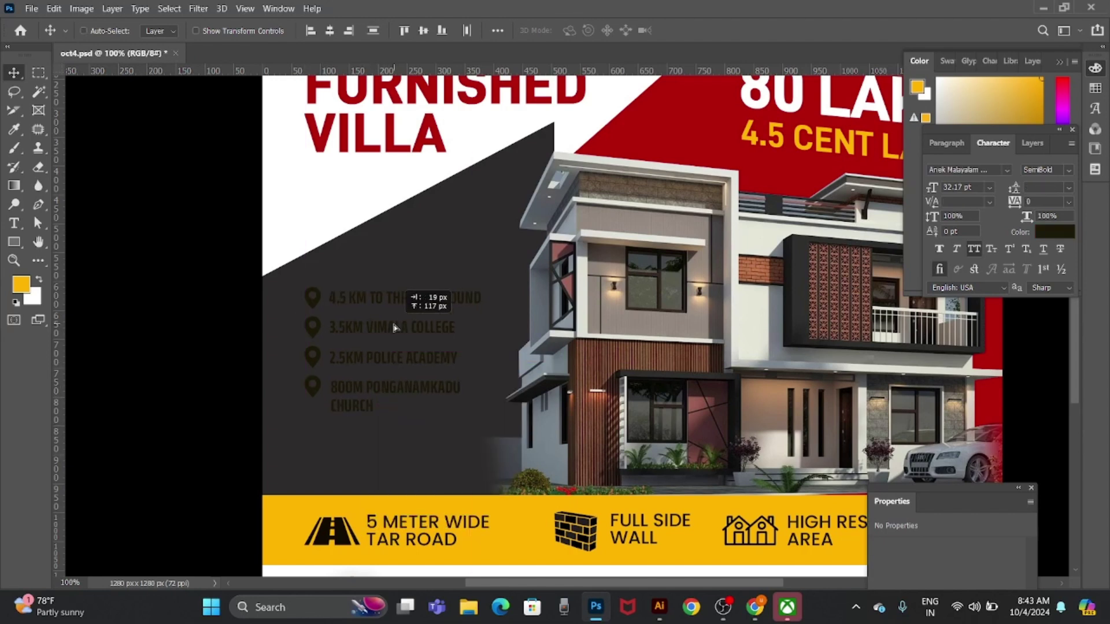
- Fill the 4.5 KM TO THRISSUR ROUND text white, keeping its original font
right_click(476, 345)
left_click(521, 304)
key("alt+BackSpace")
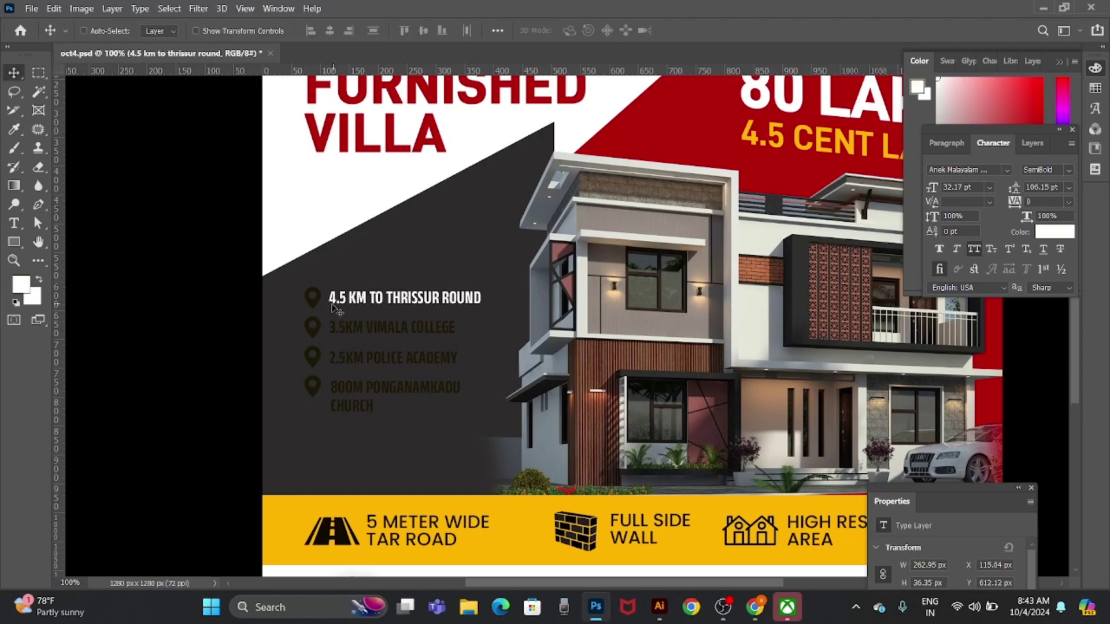
left_click(1006, 170)
left_click(856, 215)
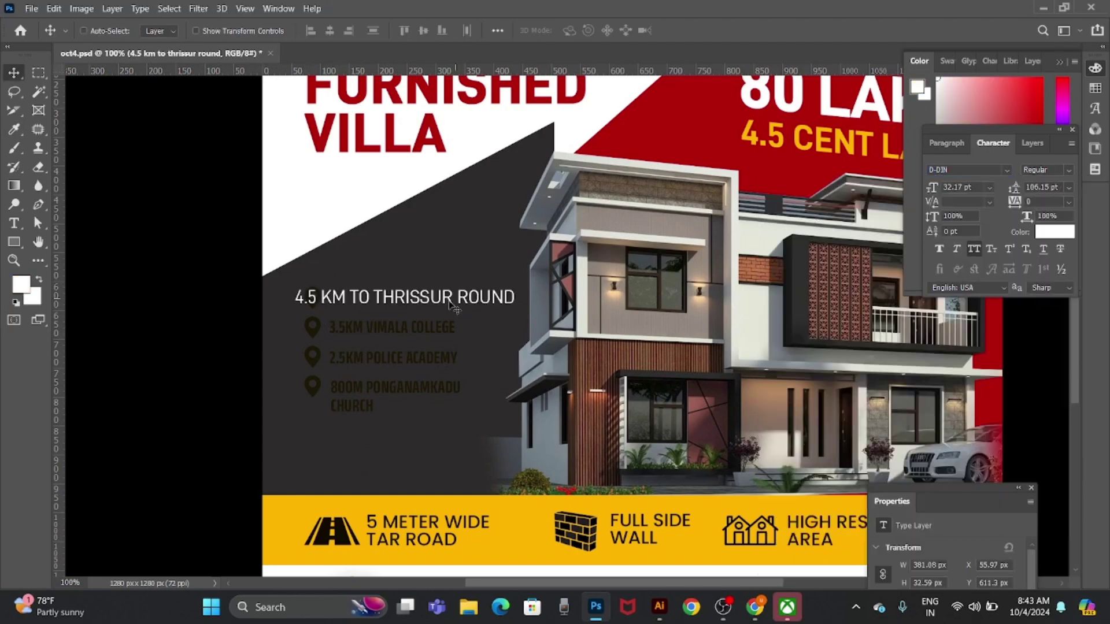
key("ctrl+z")
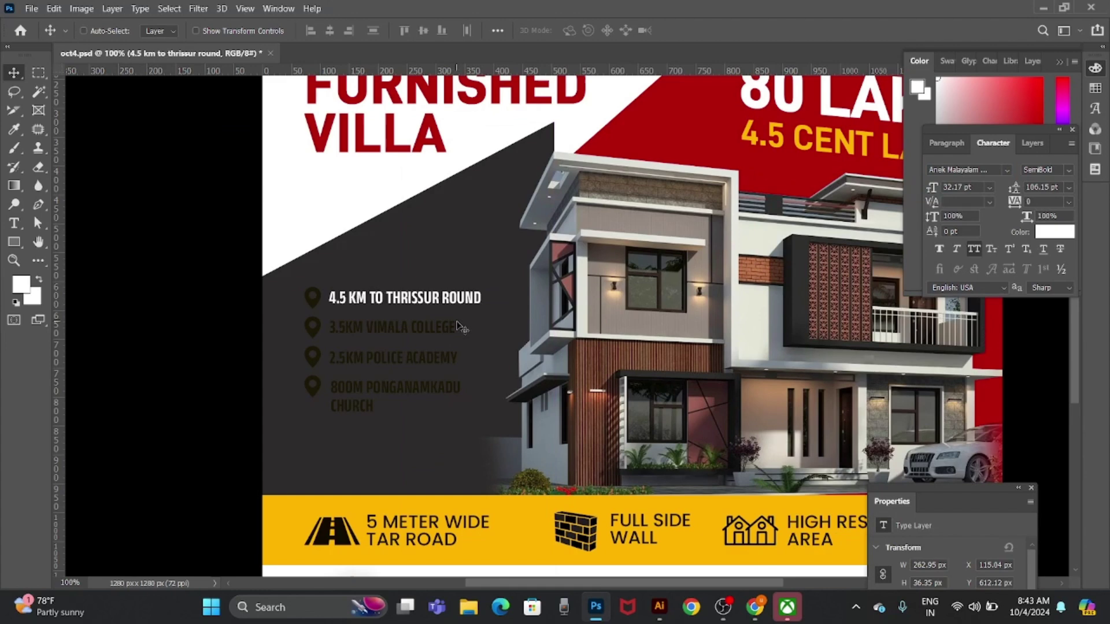
- Fill the first location pin with yellow sampled from the design
right_click(317, 312)
left_click(347, 319)
key("i")
left_click(506, 515)
key("alt+BackSpace")
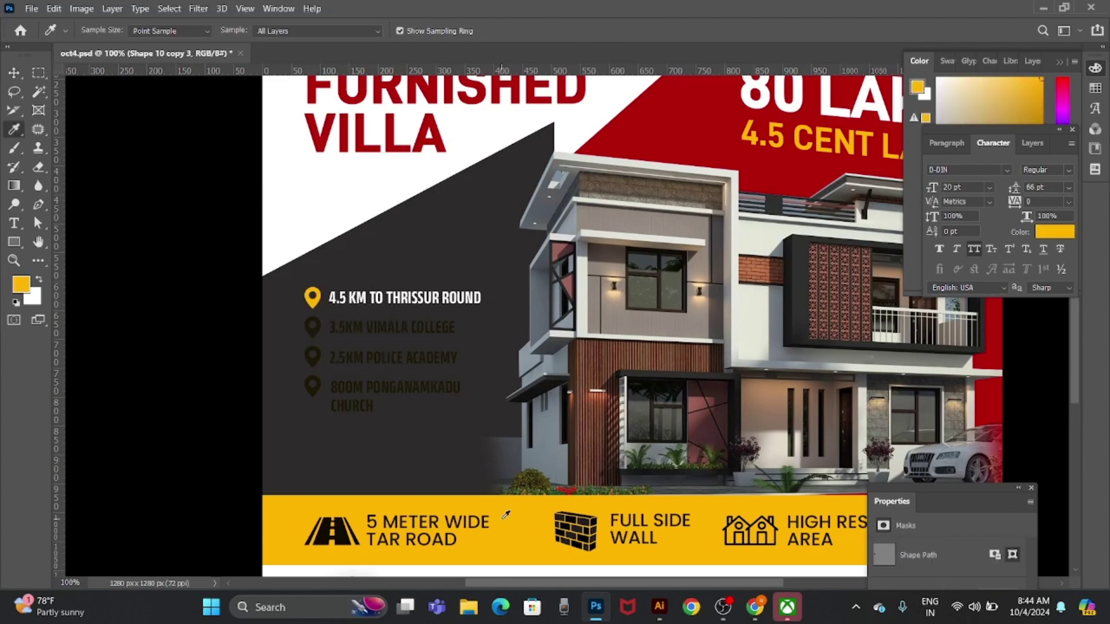
key("v")
- Check the ad details chat for the 4.5 cent land message
key("alt+Tab")
triple_click(642, 313)
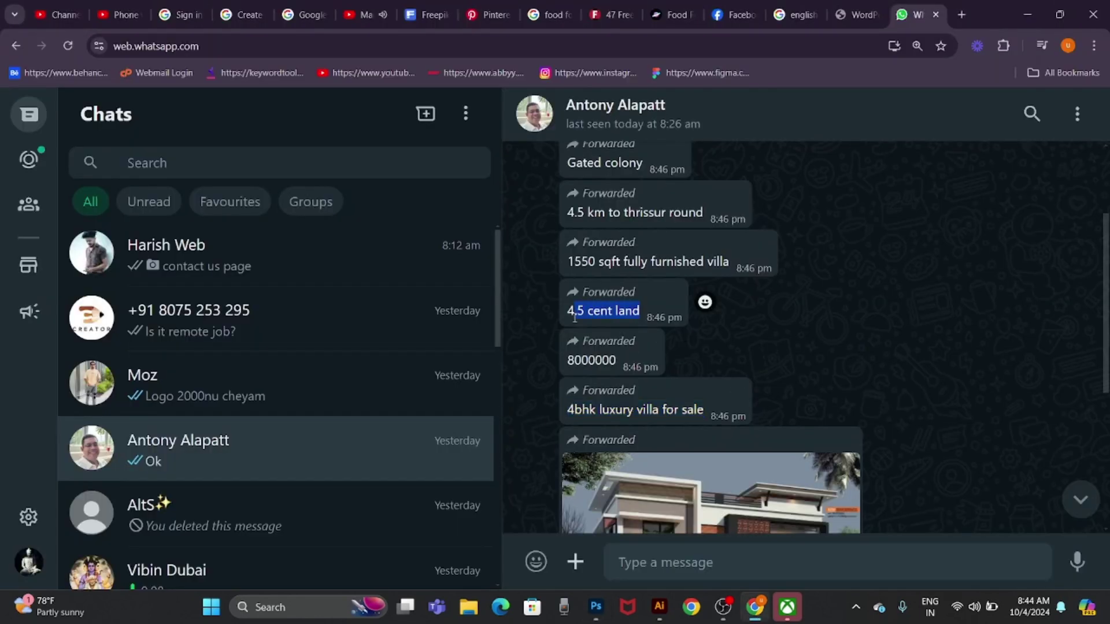
key("alt+Tab")
key("alt+Tab")
key("alt+Tab")
right_click(311, 333)
- Delete the second location pin and the 3.5KM VIMALA COLLEGE line
left_click(341, 339)
key("Delete")
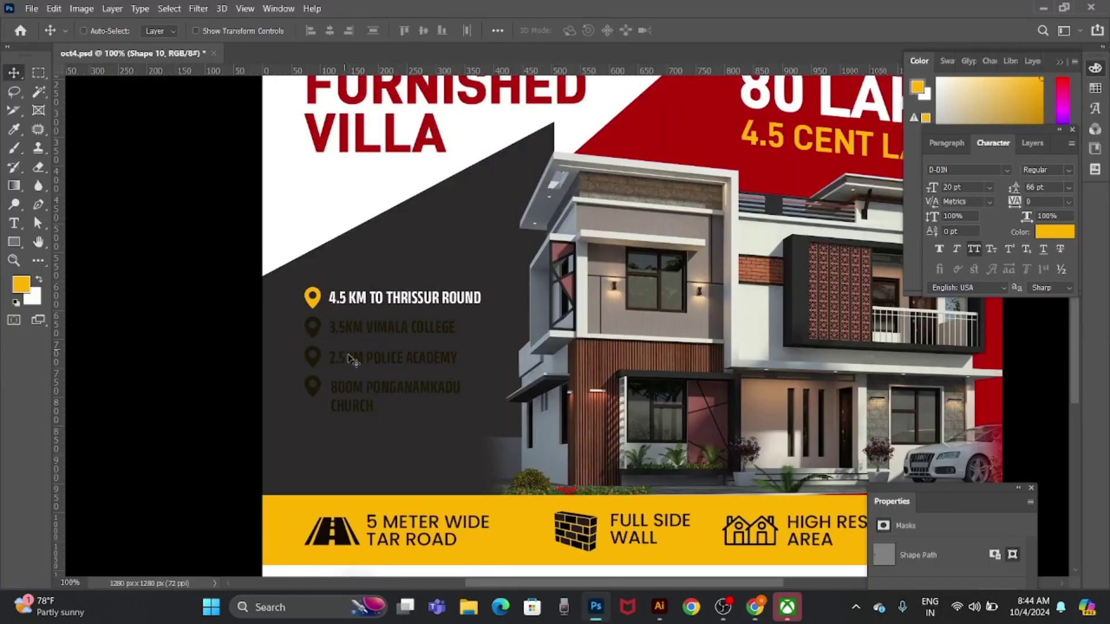
right_click(363, 327)
left_click(393, 332)
key("Delete")
- Delete the remaining location pins and text lines below the first one
right_click(313, 362)
left_click(344, 370)
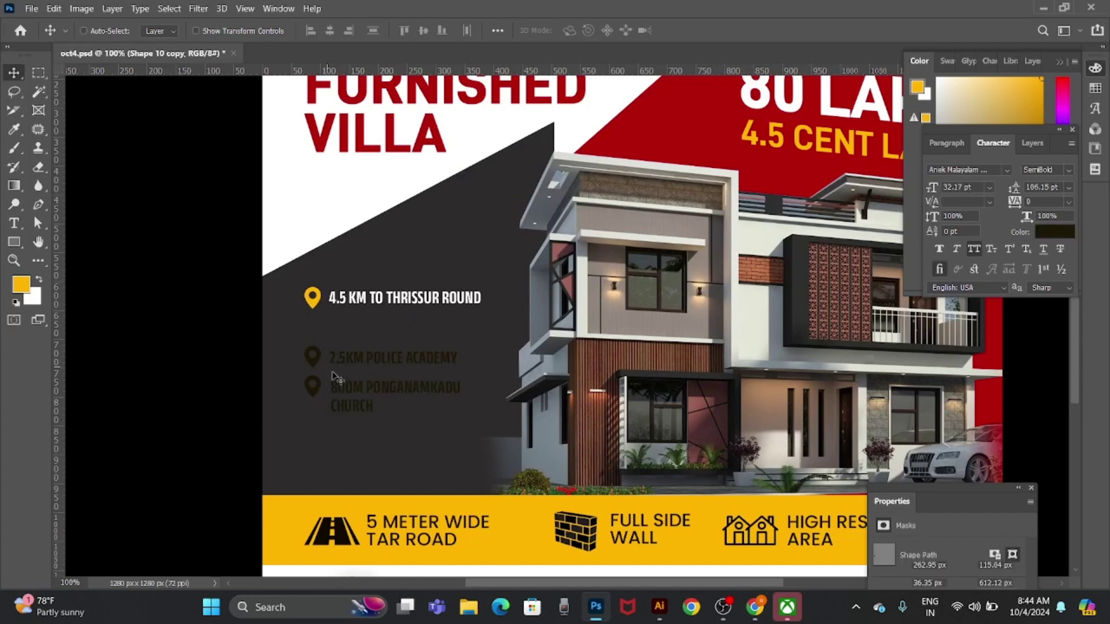
right_click(315, 390)
left_click(346, 398)
key("Delete")
left_click(393, 363)
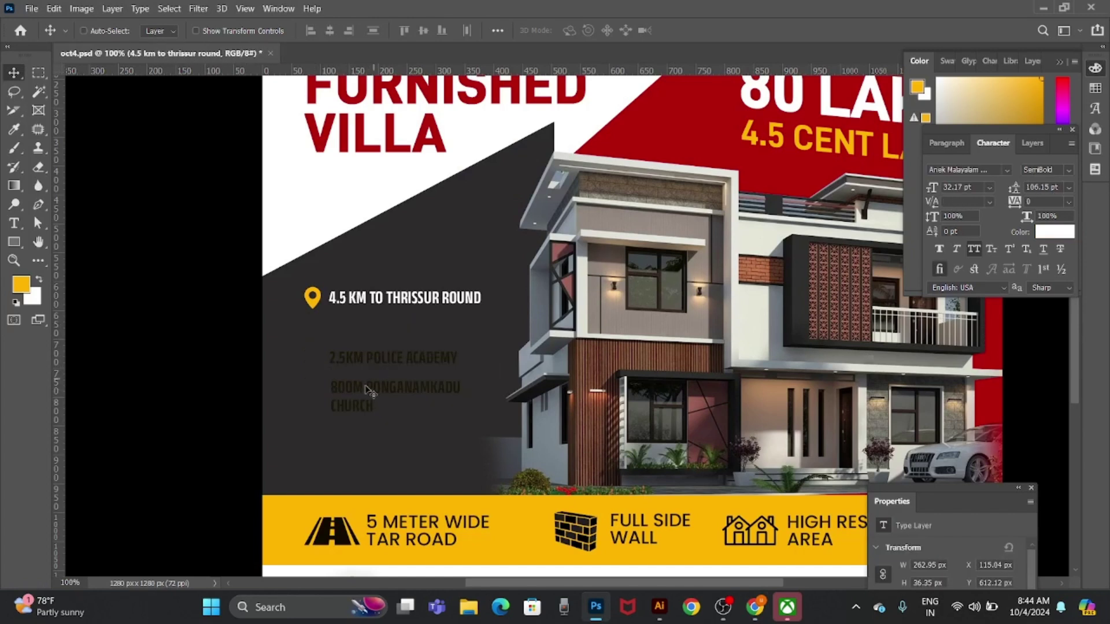
key("Delete")
left_click(393, 392)
key("Delete")
- Set the first location line to D-DIN Bold and shift it right
right_click(434, 301)
left_click(491, 306)
left_click(1007, 170)
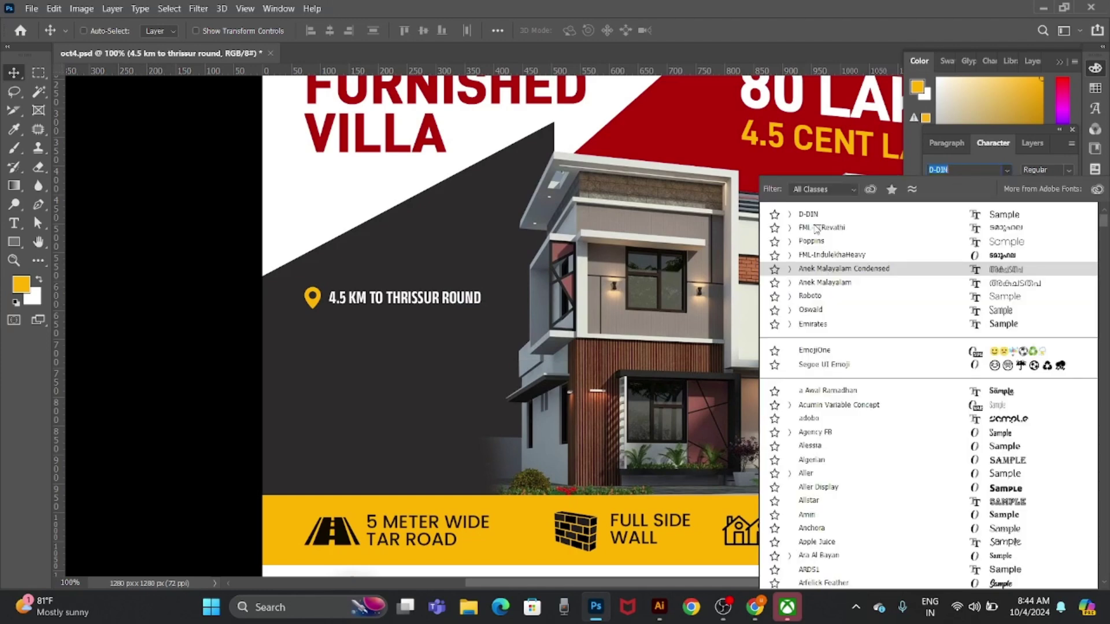
left_click(807, 217)
left_click(1068, 170)
left_click(1040, 196)
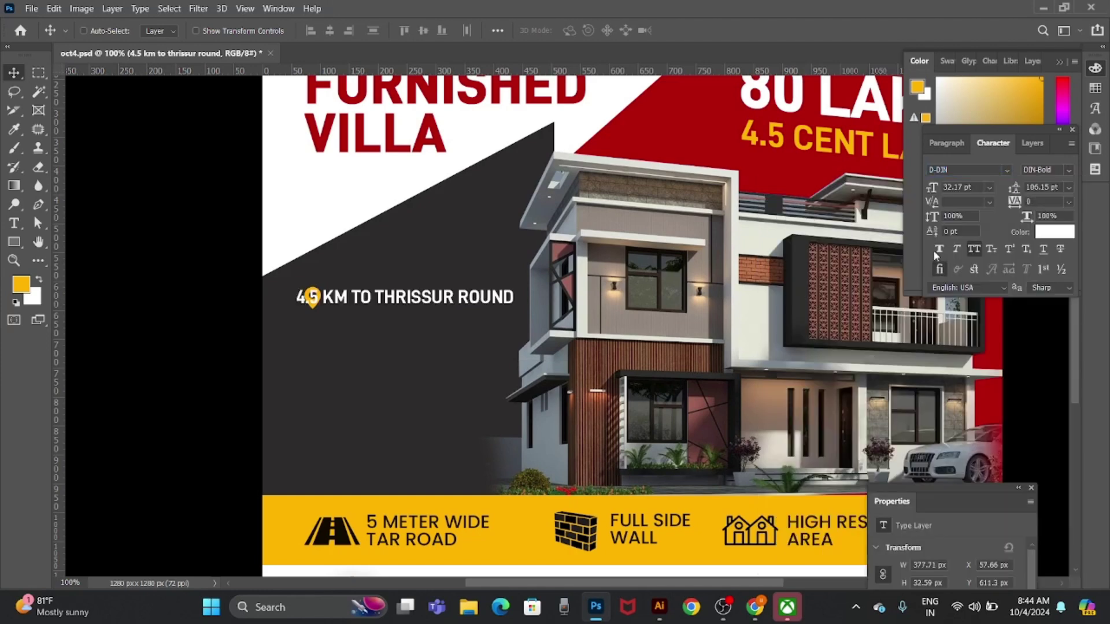
left_click_drag(437, 305, 472, 306)
- Break ROUND onto a second line, left-align the text, and set 31 pt leading
double_click(416, 306)
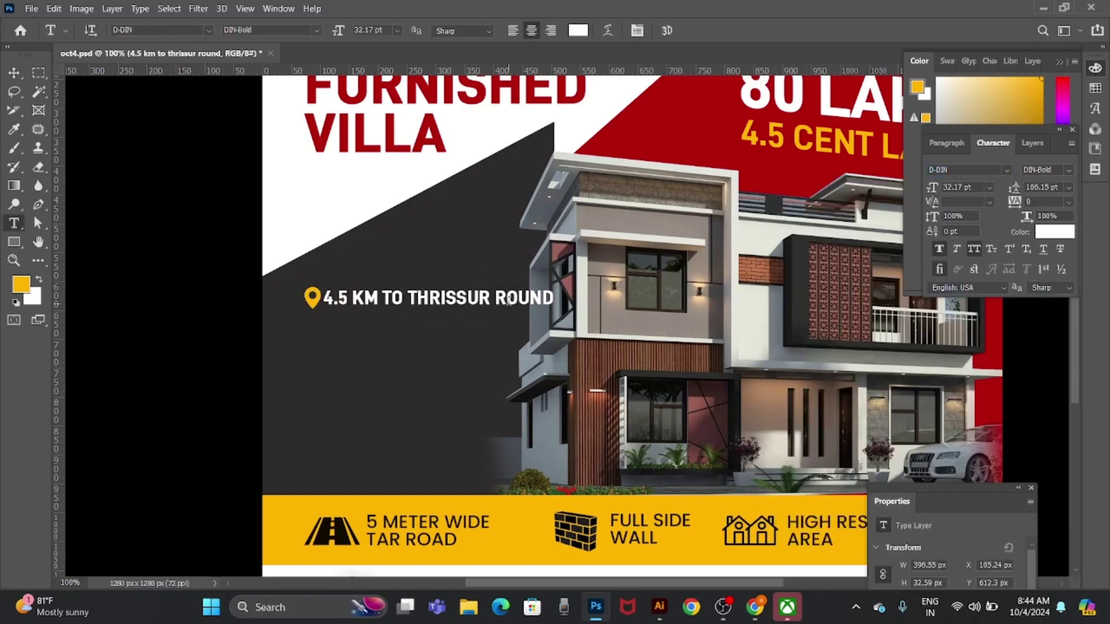
left_click(495, 298)
key("Return")
key("ctrl+a")
key("ctrl+shift+l")
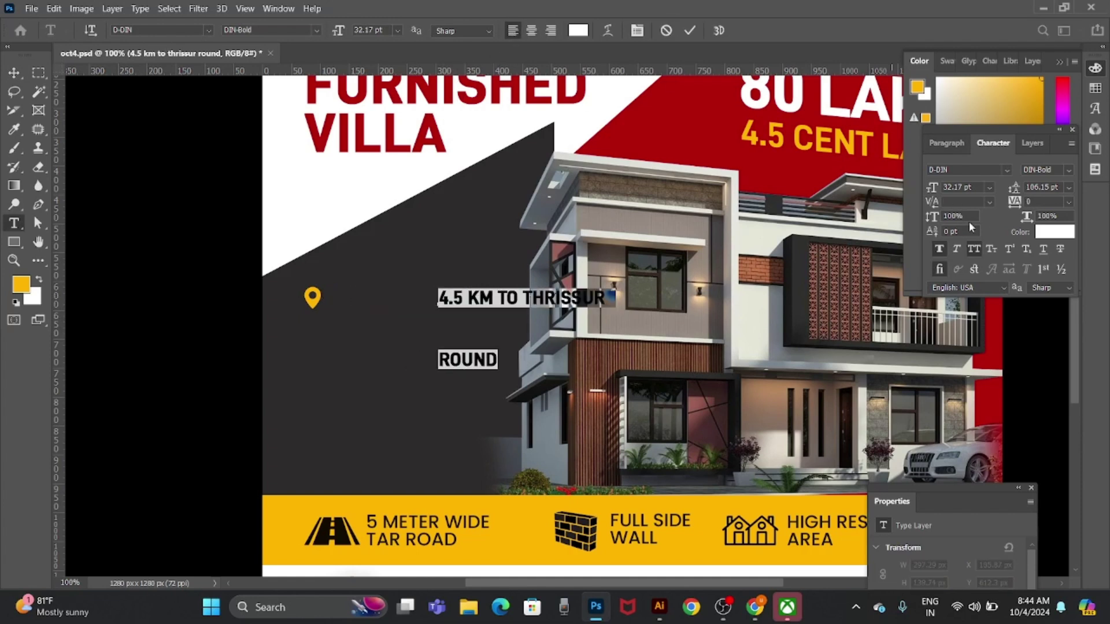
type("31")
key("Return")
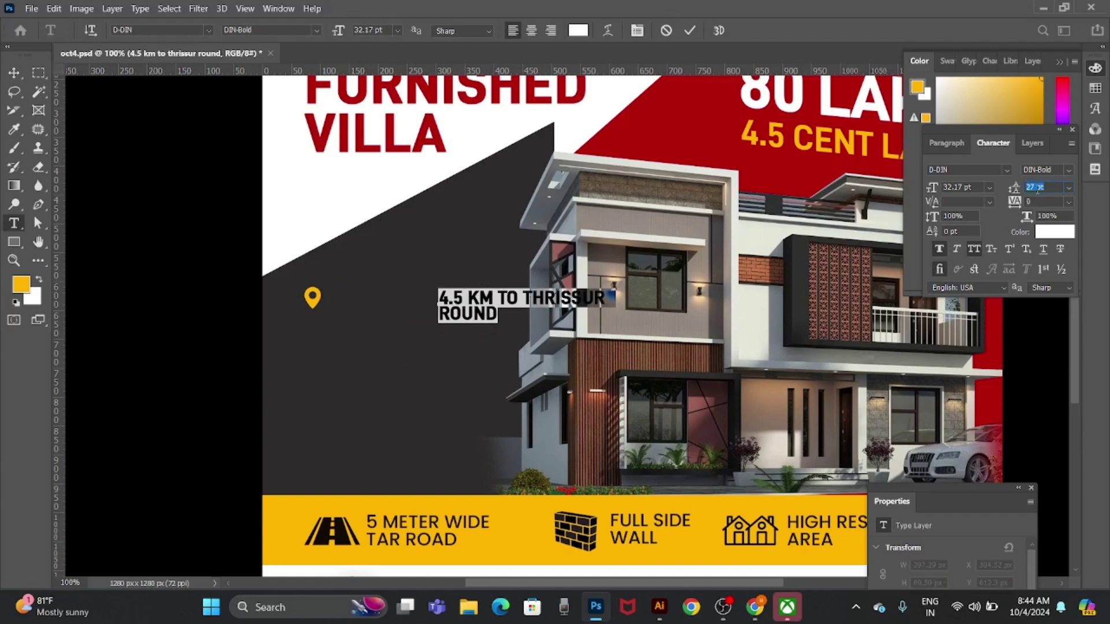
left_click(14, 72)
- Place the location text beside the yellow pin, then shift both slightly right and down
left_click_drag(493, 299, 385, 295)
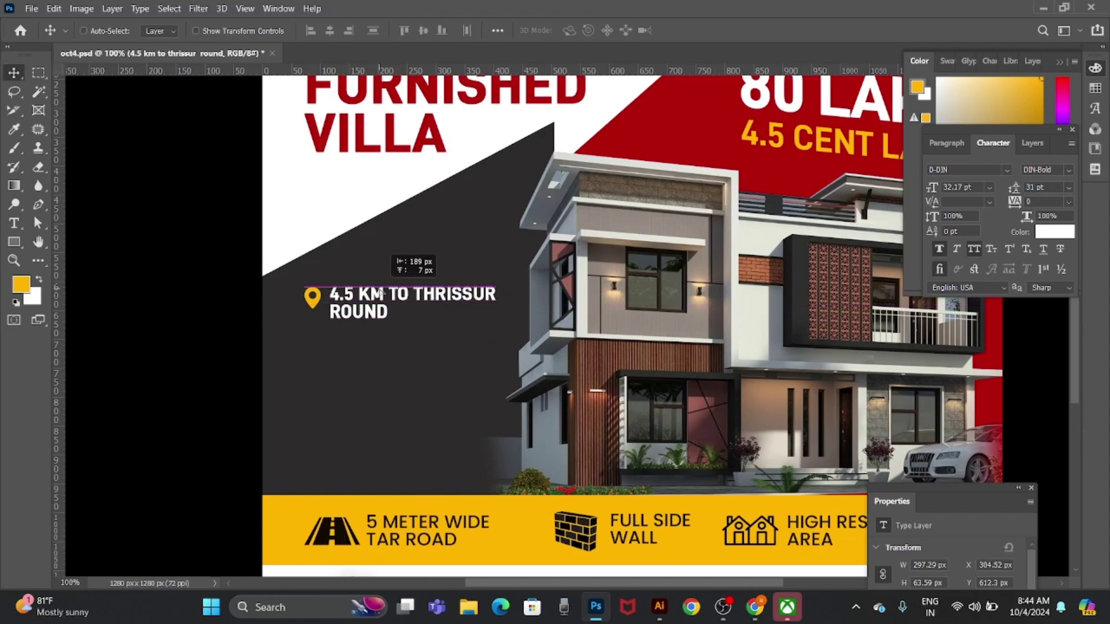
left_click(329, 313, "ctrl")
left_click_drag(313, 297, 308, 299)
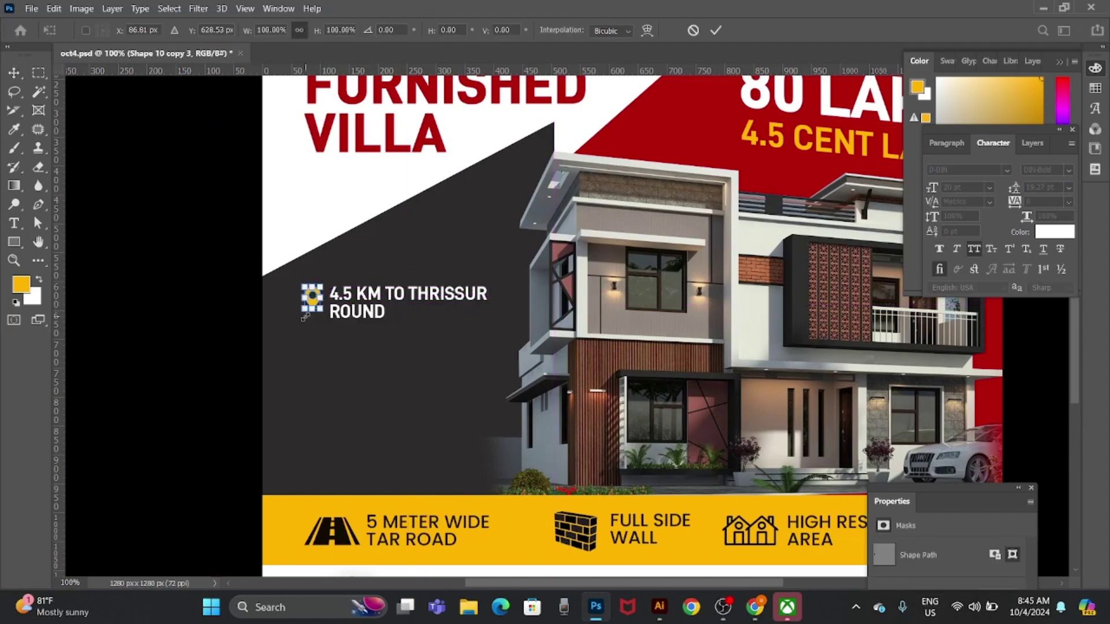
right_click(406, 300)
left_click(428, 295, "shift")
left_click_drag(426, 294, 434, 301)
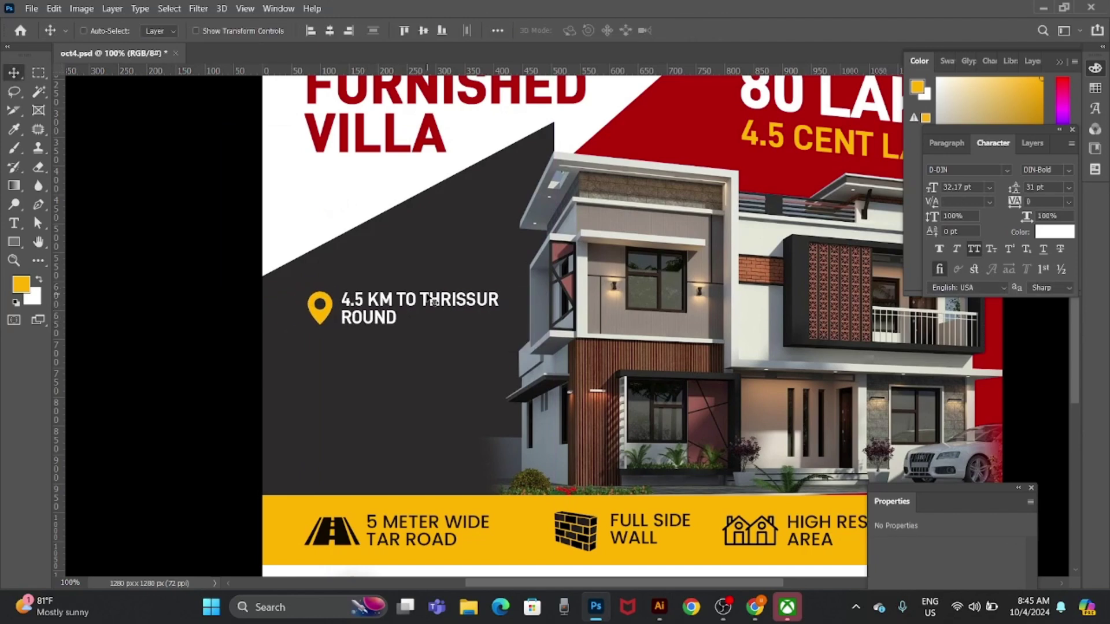
key("ctrl+minus")
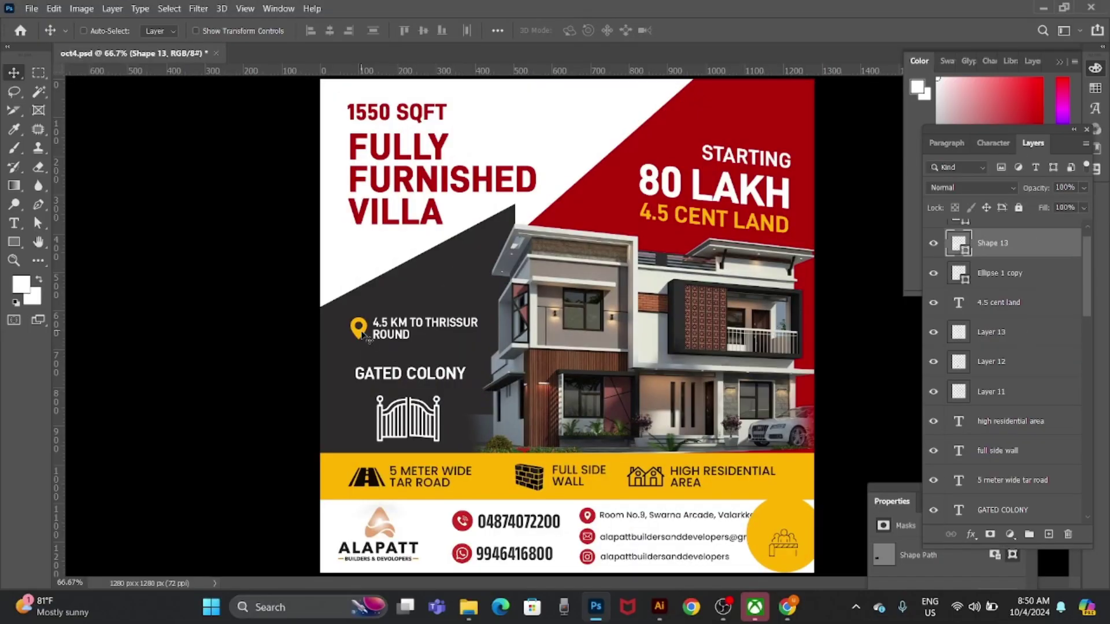
- Nudge the location line and pin left, and the GATED COLONY heading up
left_click(366, 338, "ctrl")
left_click(405, 330, "ctrl+shift")
key("shift+Left")
key("shift+Left")
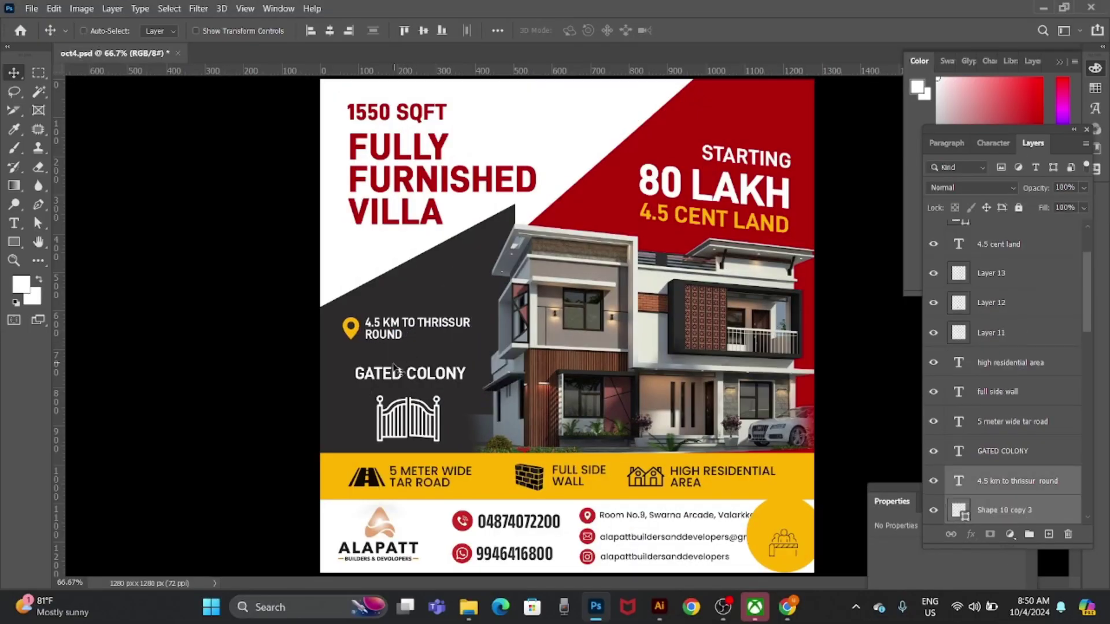
right_click(393, 368)
left_click(405, 380)
key("shift+Left")
key("shift+Up")
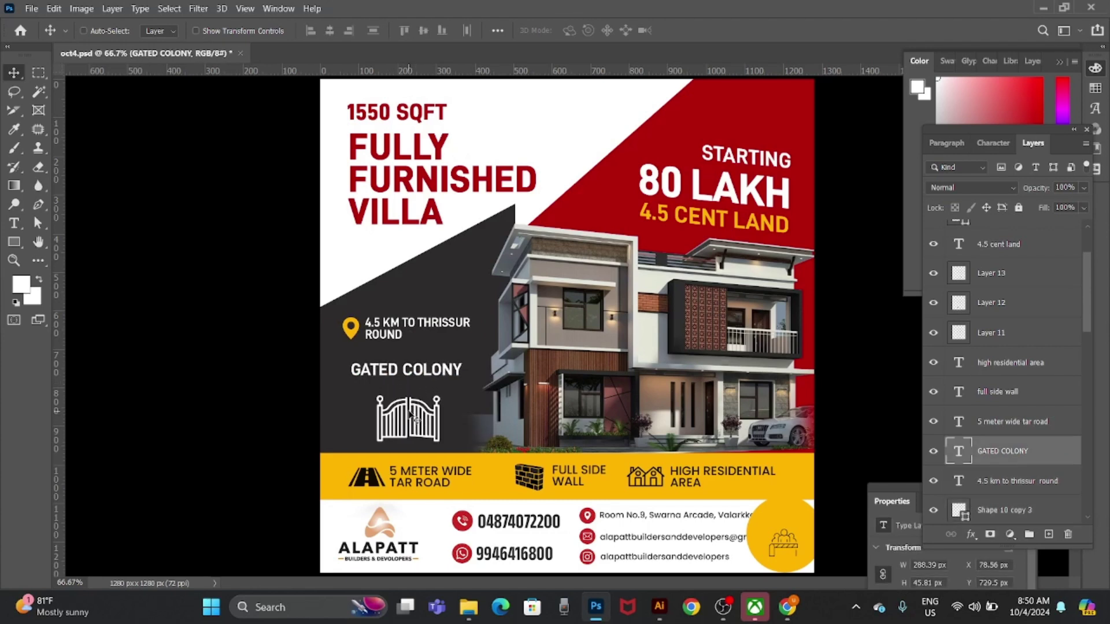
- Nudge the white gate icon up to align under GATED COLONY
left_click(429, 422, "ctrl")
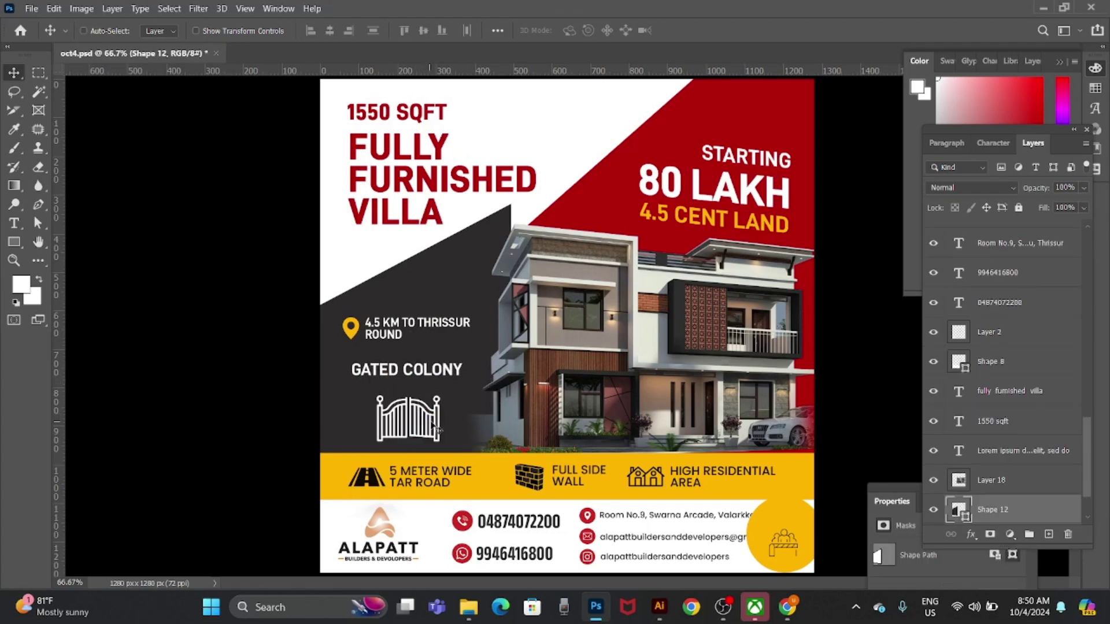
right_click(443, 411)
left_click(456, 417)
key("shift+Up")
key("shift+Up")
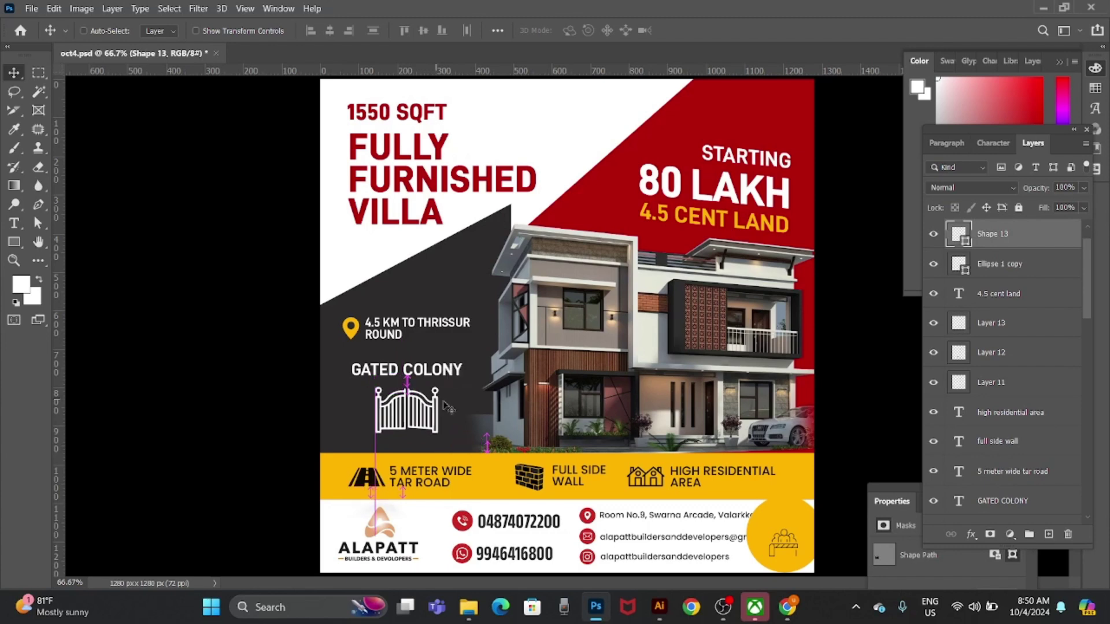
key("Down")
key("Down")
key("Down")
- Select the layers under the yellow bottom-corner badge
right_click(791, 548)
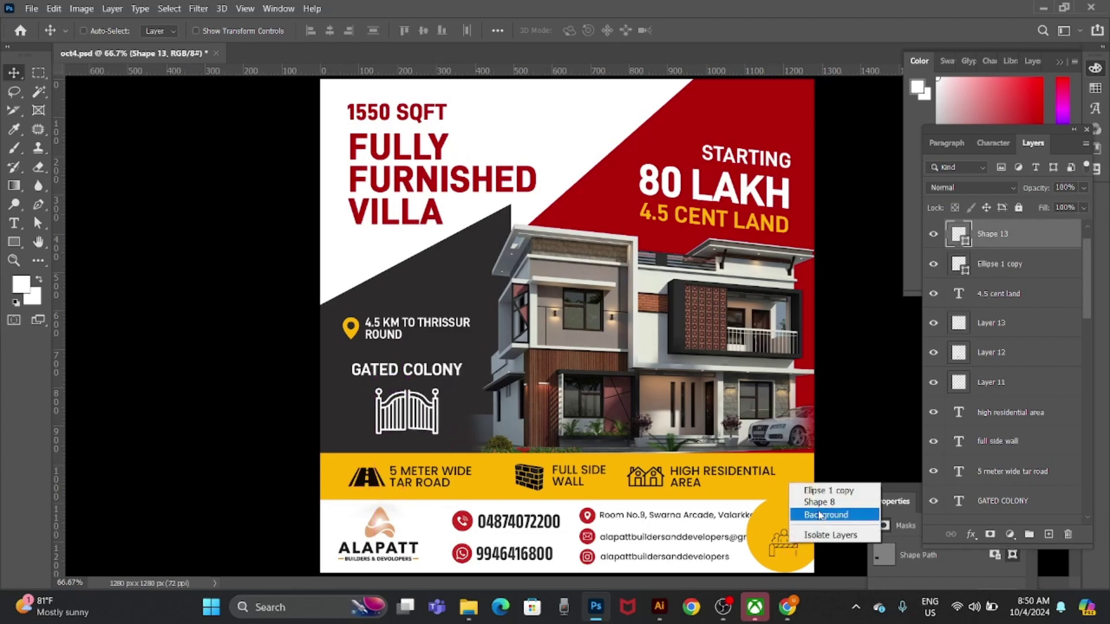
left_click(804, 509)
right_click(787, 523)
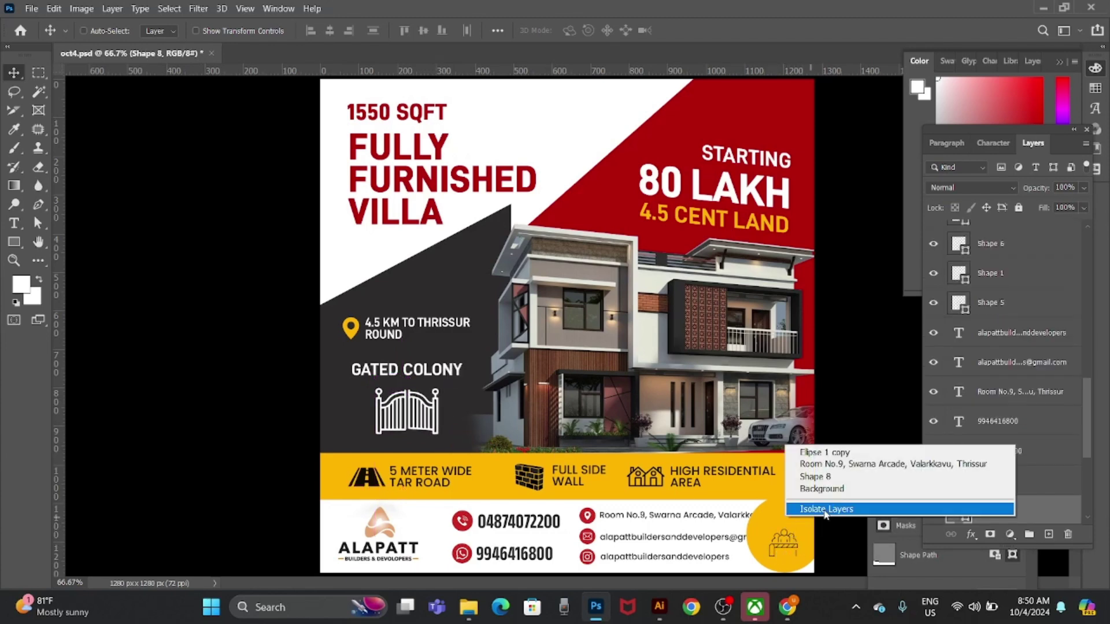
left_click(809, 457)
- Select the yellow badge's shape and icon layers in the bottom corner
scroll(789, 546, "up", 5)
scroll(789, 546, "up", 2)
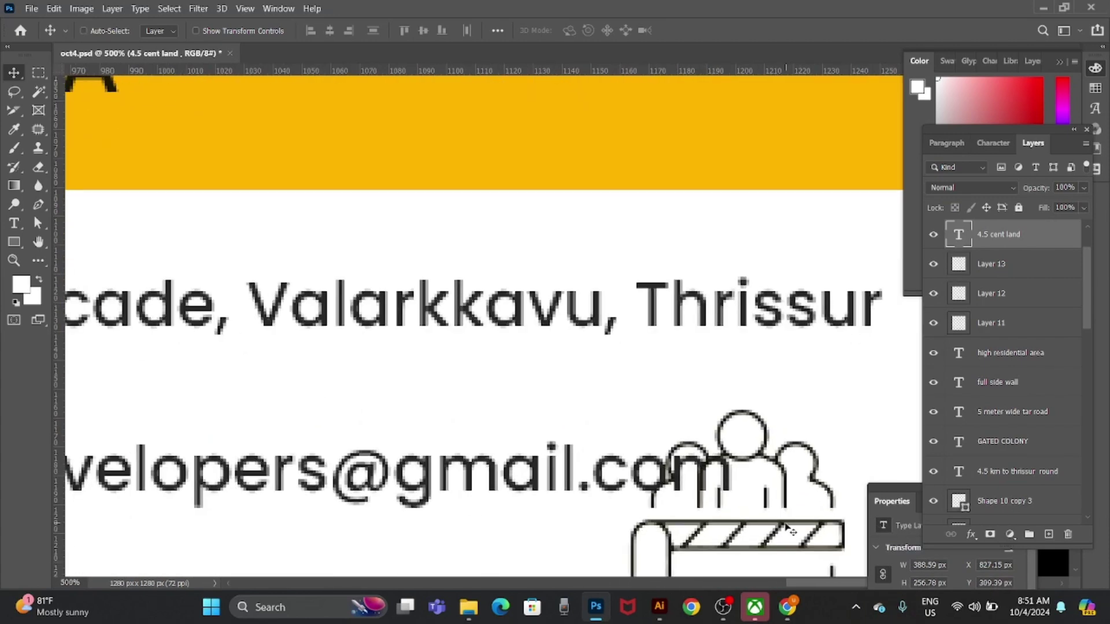
right_click(784, 523)
left_click(809, 529)
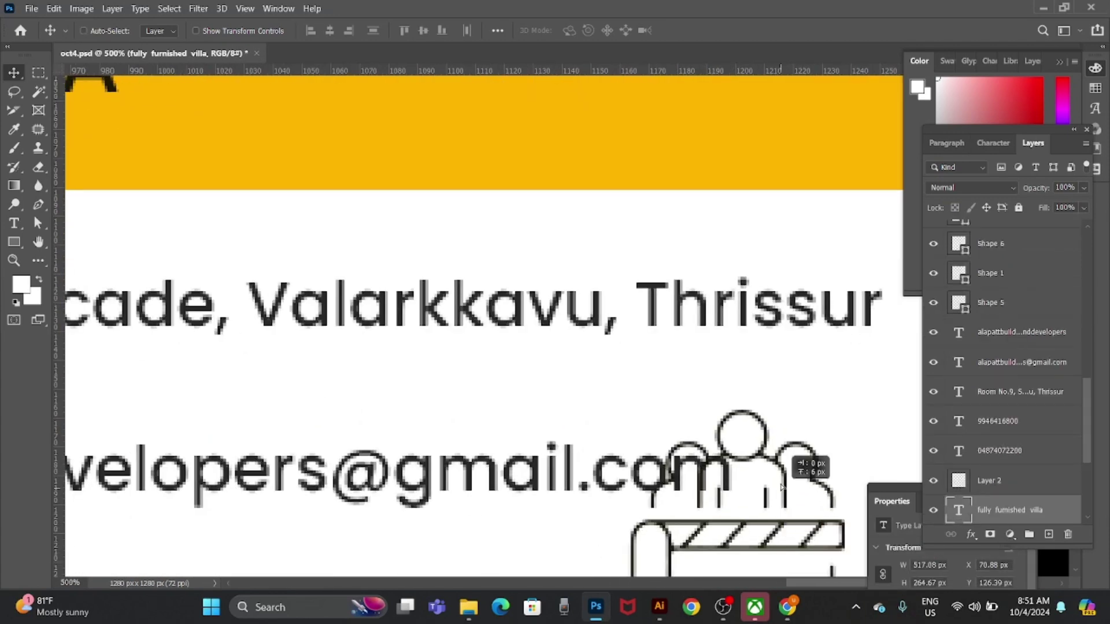
right_click(786, 532)
left_click(807, 527)
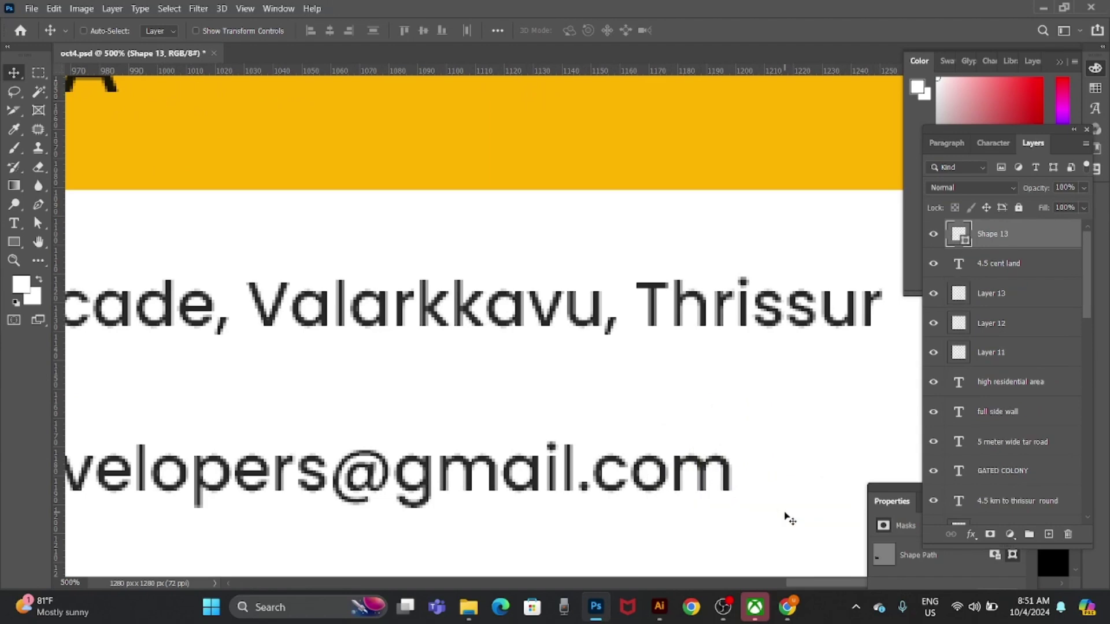
scroll(790, 518, "down", 6)
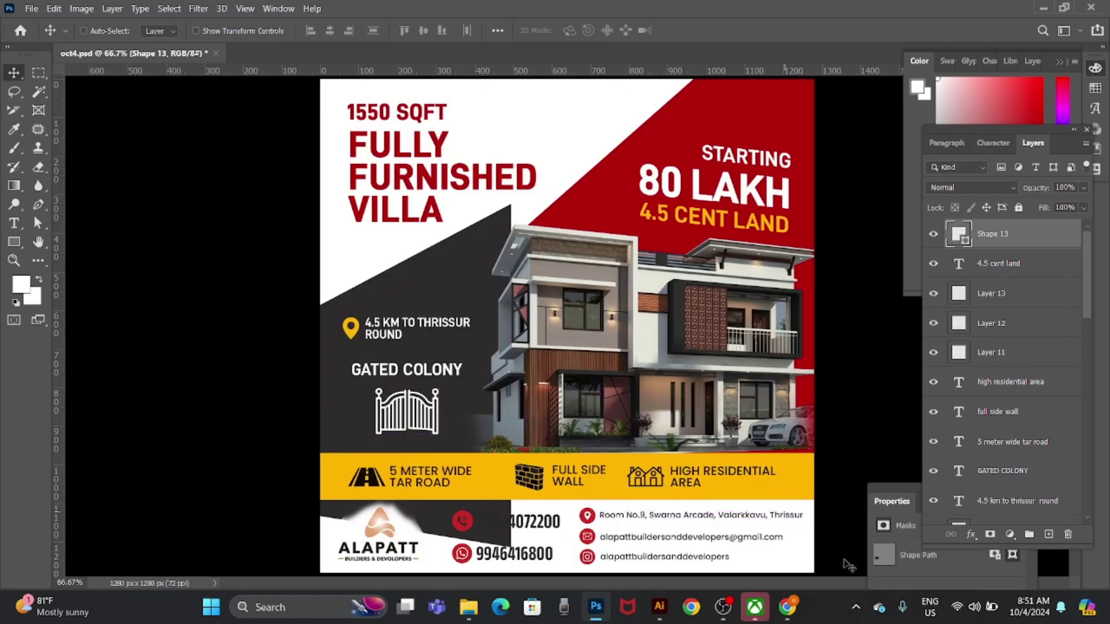
- Delete the 5 METER WIDE TAR ROAD, brick-wall icon, FULL SIDE WALL and HIGH RESIDENTIAL AREA items
left_click(442, 477, "ctrl")
key("Delete")
right_click(547, 471)
key("Escape")
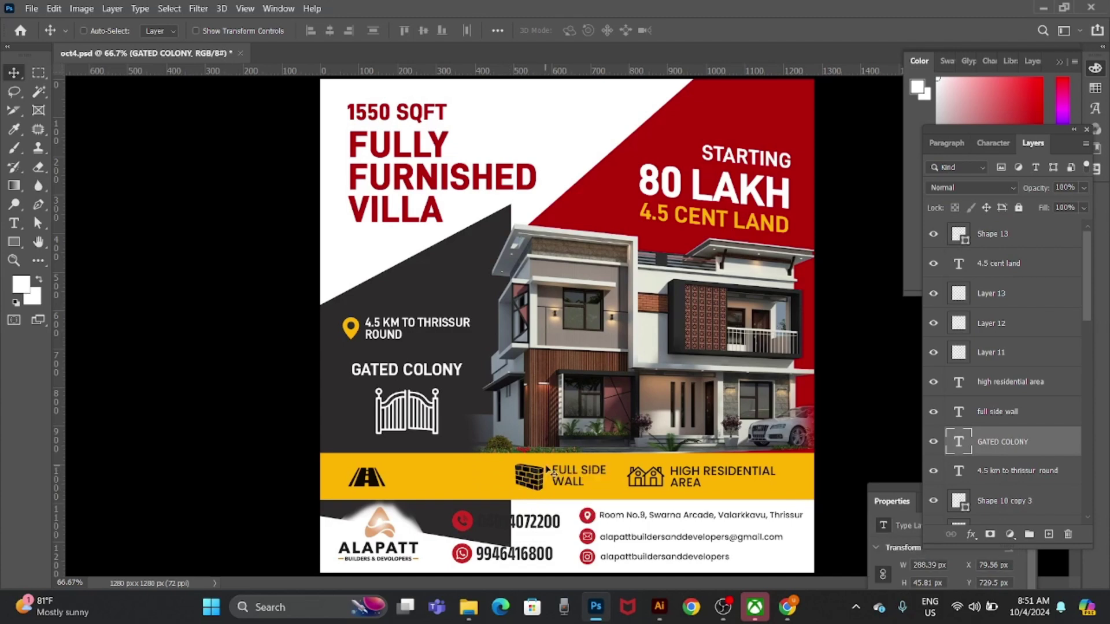
right_click(541, 481)
left_click(558, 486)
key("Delete")
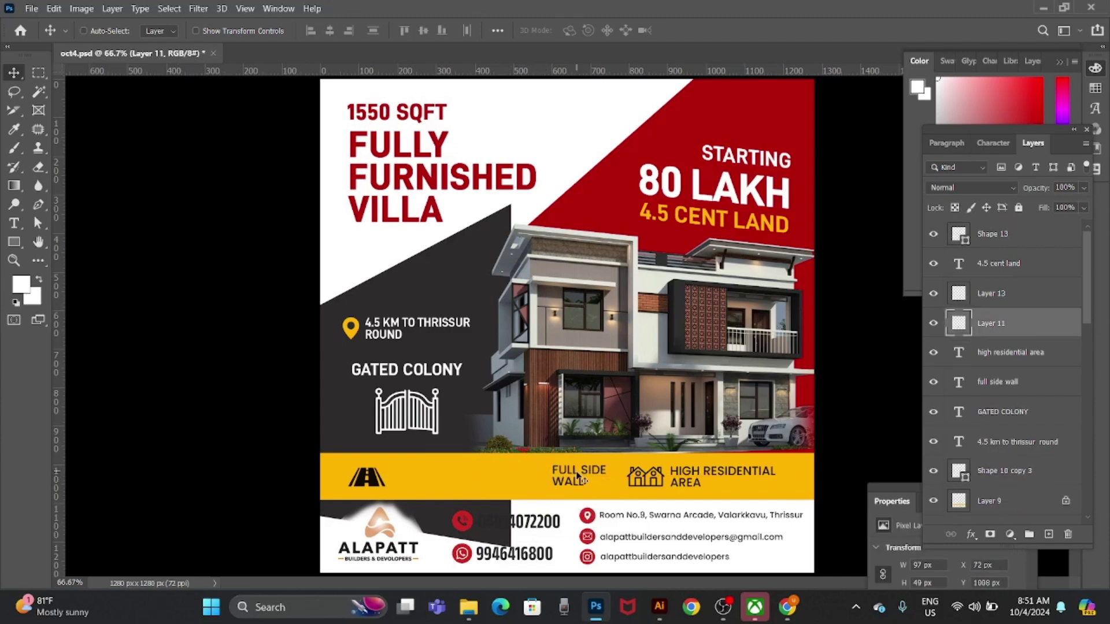
left_click(601, 480, "ctrl")
key("Delete")
left_click(723, 476, "ctrl")
key("Delete")
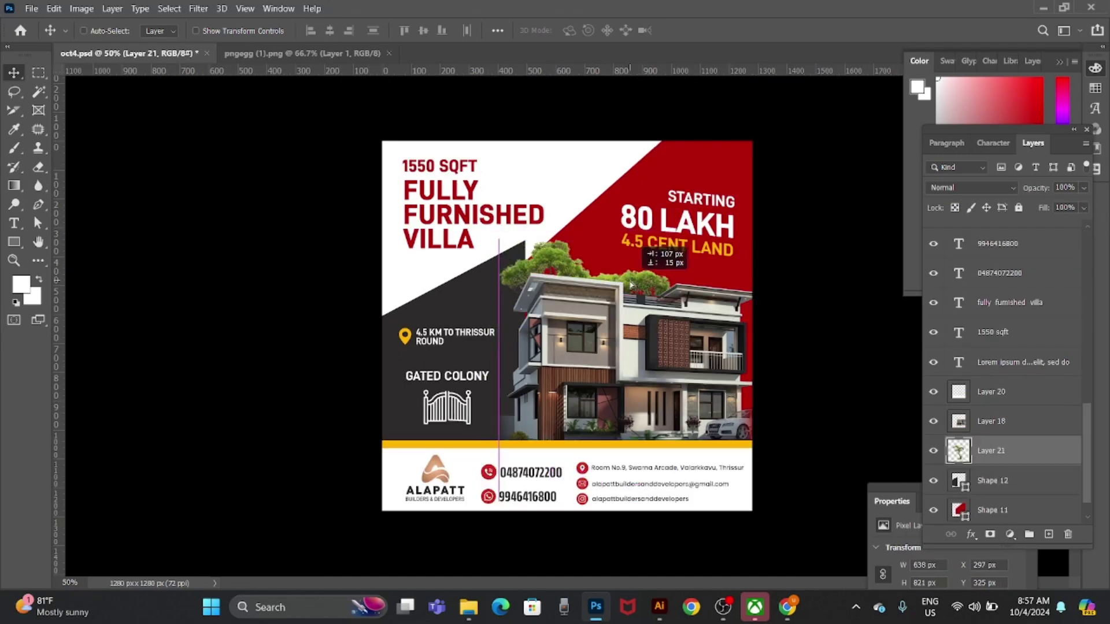
- Move the tree behind the house's left side and scale it to about 93%
left_click_drag(639, 313, 623, 282)
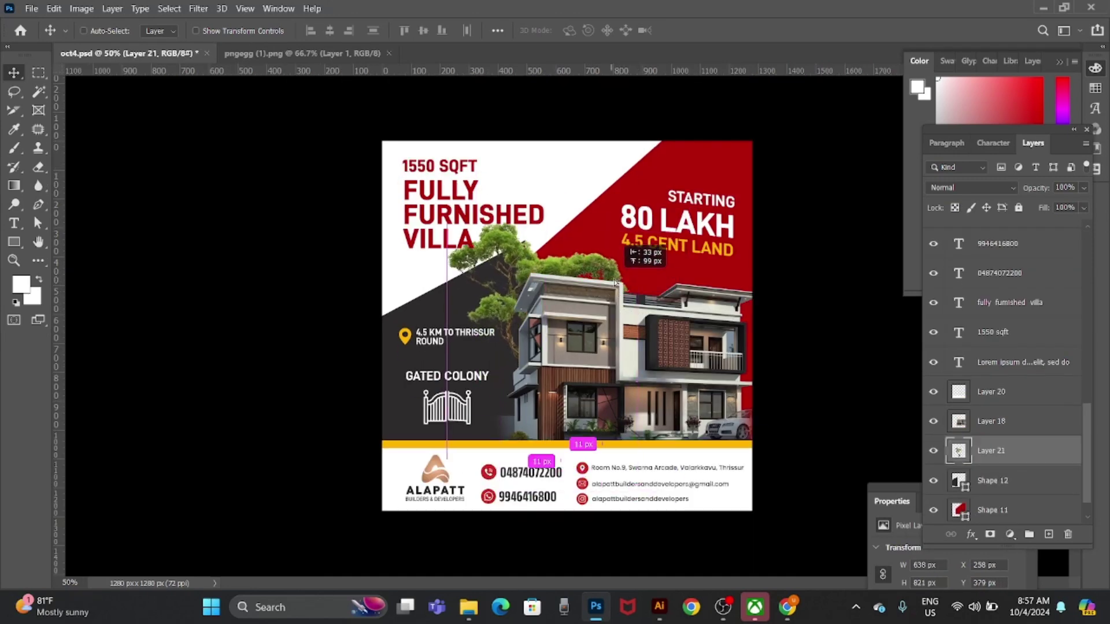
key("ctrl+t")
left_click_drag(554, 255, 772, 420)
key("Return")
- Brighten the house photo with Levels by lifting the midtones and white point
left_click(701, 368)
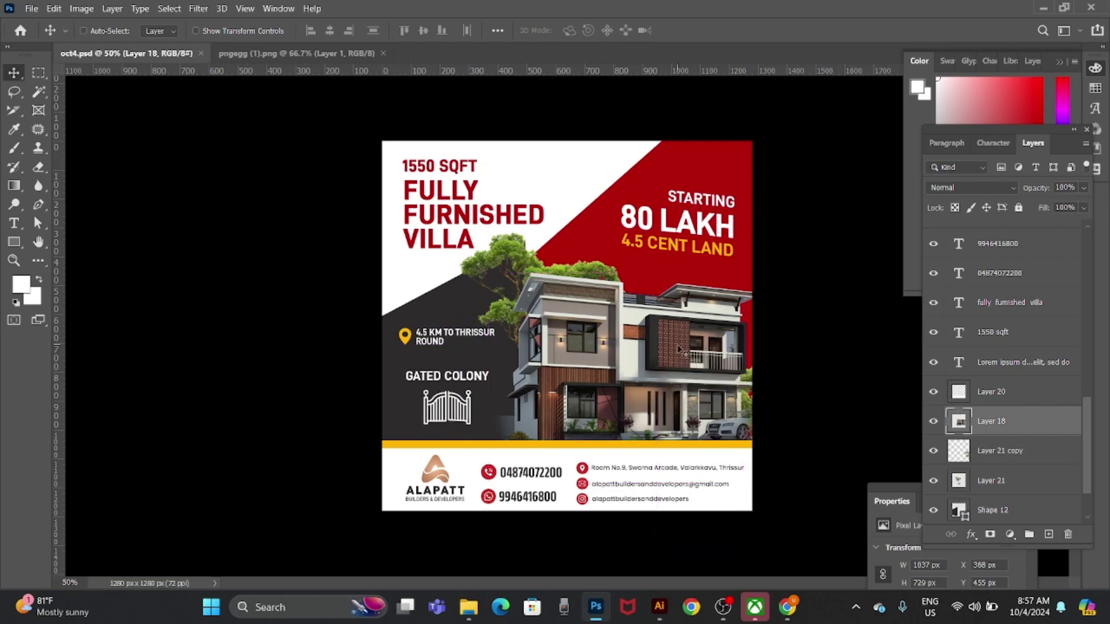
key("ctrl+l")
left_click_drag(861, 316, 859, 313)
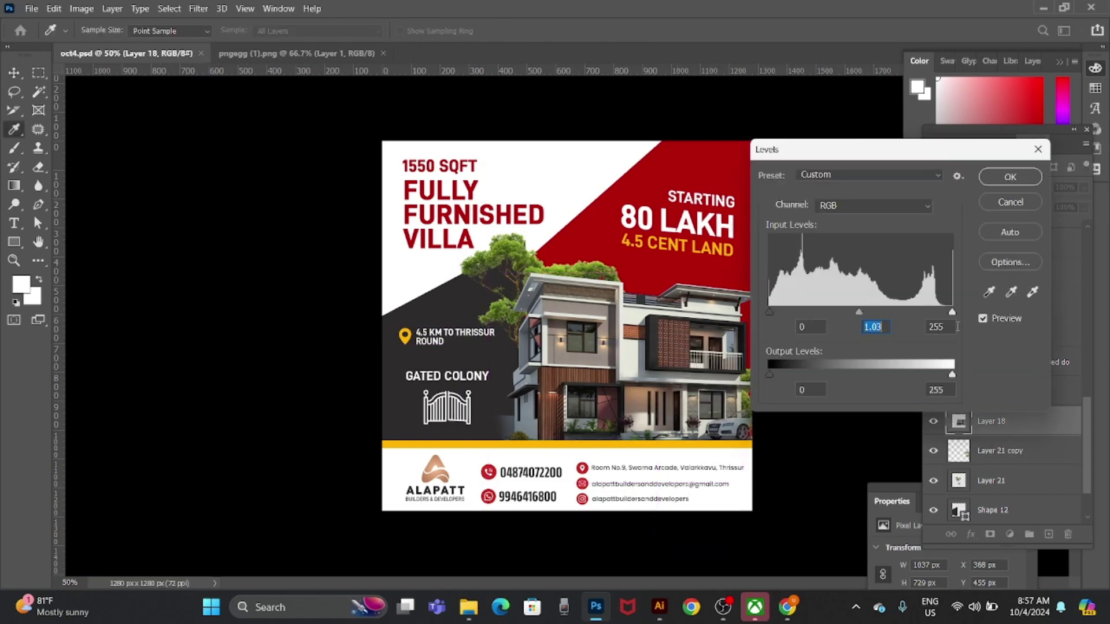
left_click_drag(952, 312, 930, 313)
key("Return")
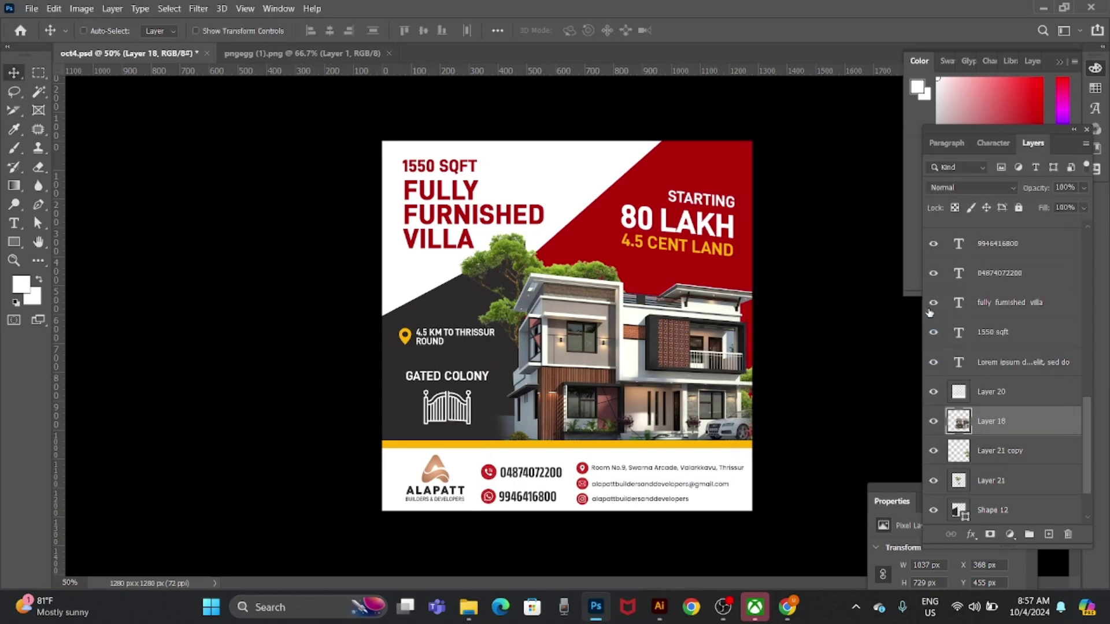
- Lower the 80 LAKH / 4.5 CENT LAND price text slightly and scale it to about 111%
left_click(518, 255, "ctrl")
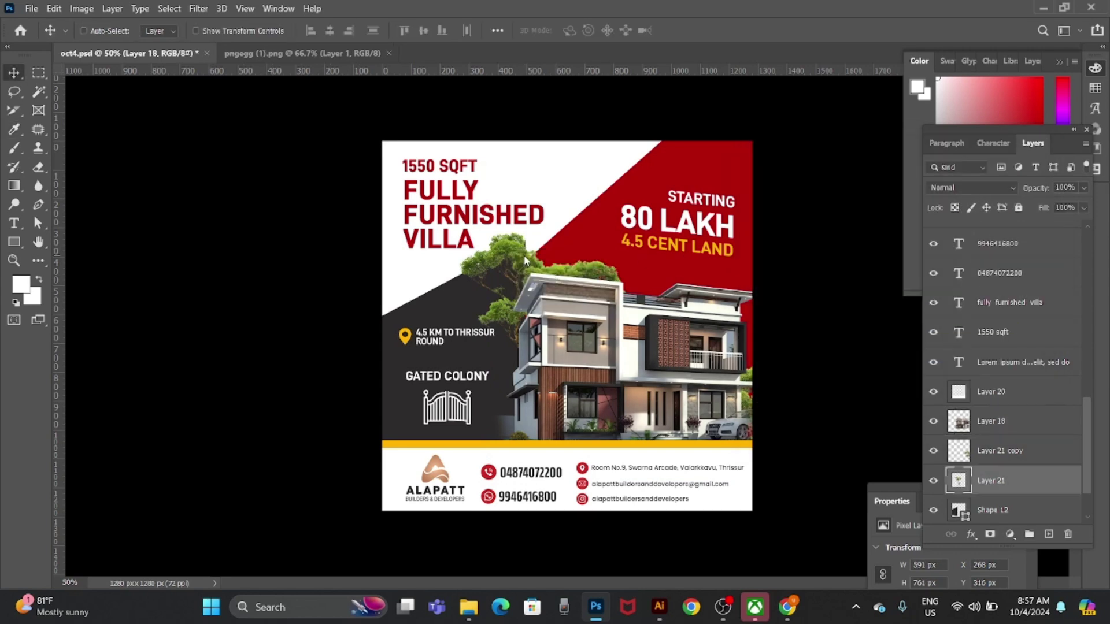
right_click(718, 247)
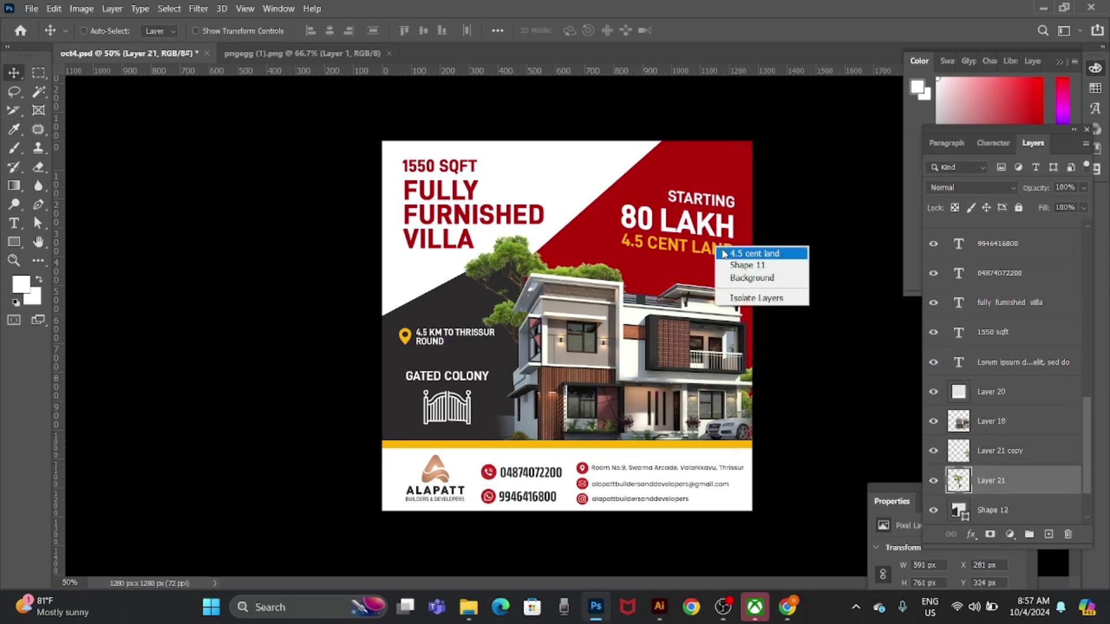
left_click(729, 251)
left_click(730, 227, "ctrl+shift")
left_click_drag(735, 212, 731, 239)
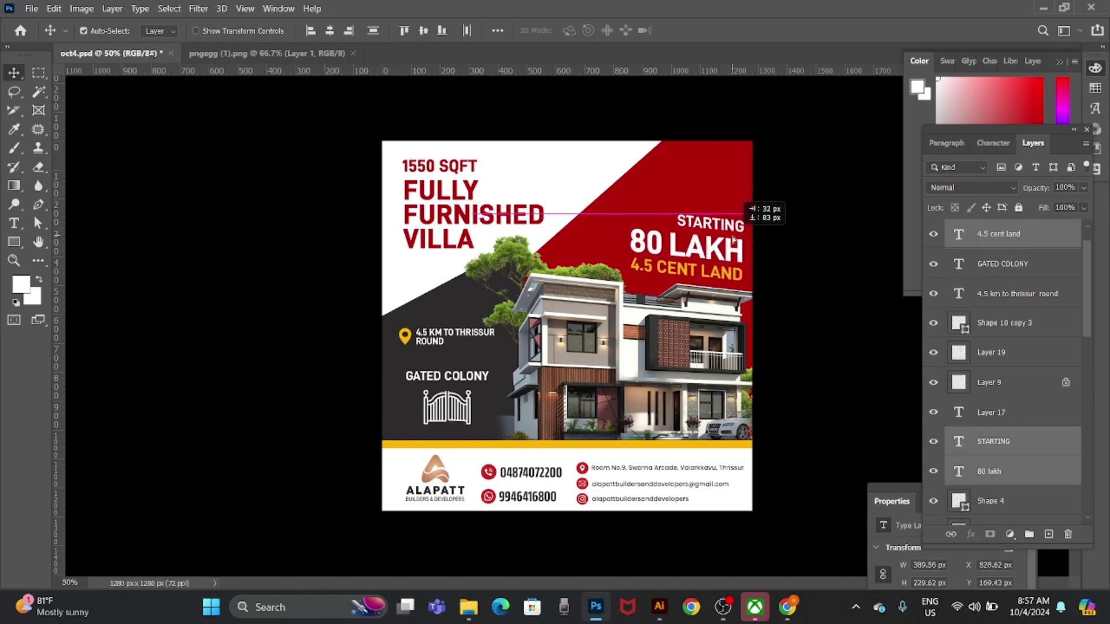
key("ctrl+t")
left_click_drag(620, 207, 613, 194)
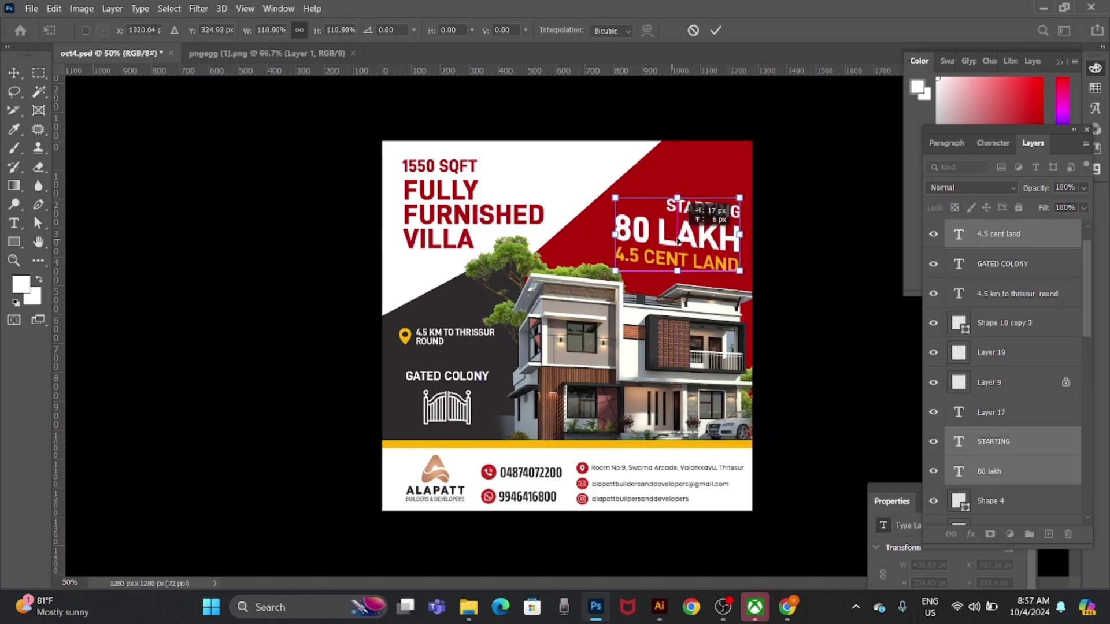
key("Return")
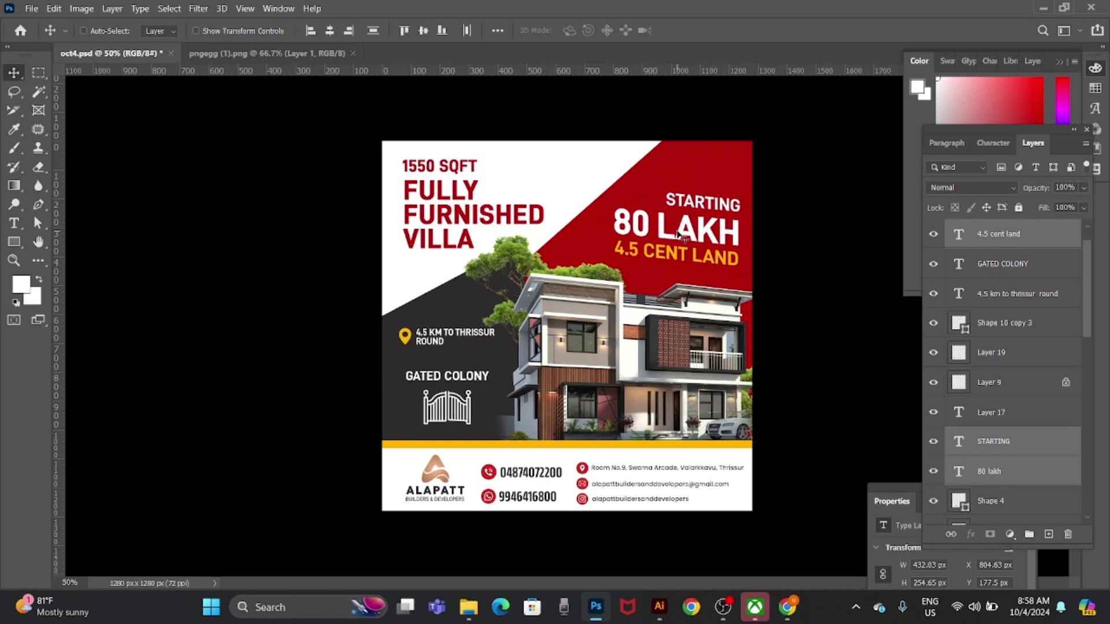